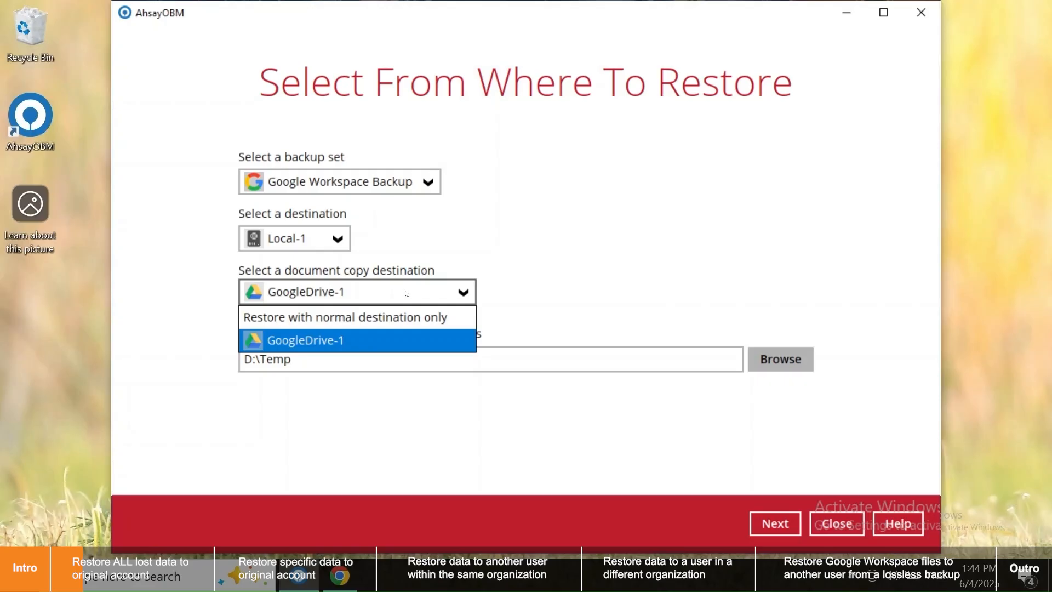
Step: Keep GoogleDrive-1 as the document copy destination, proceed to the data selection, and open the listed user's backed-up items
click(531, 290)
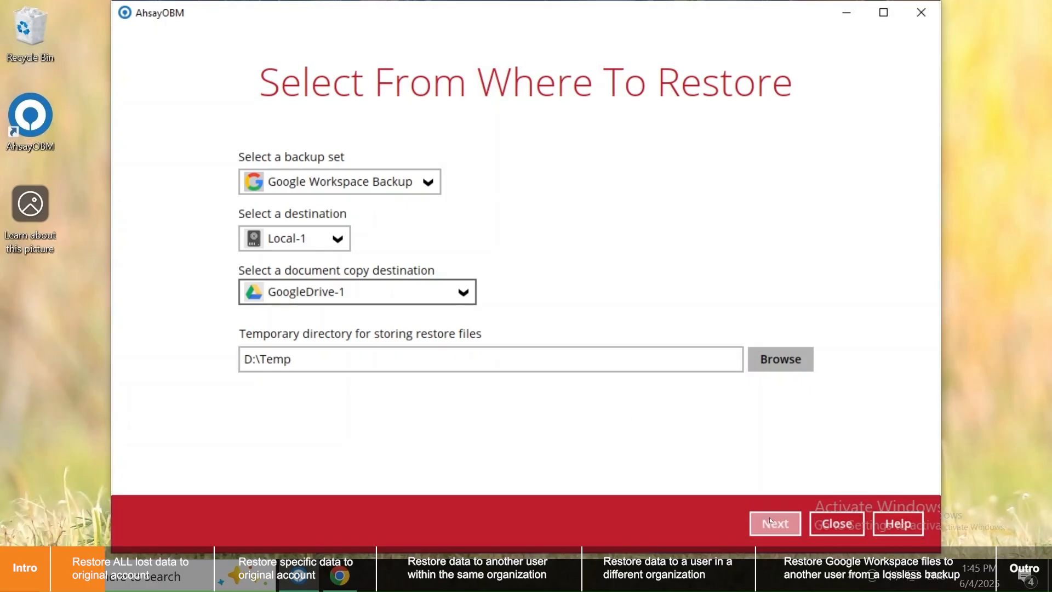
click(788, 526)
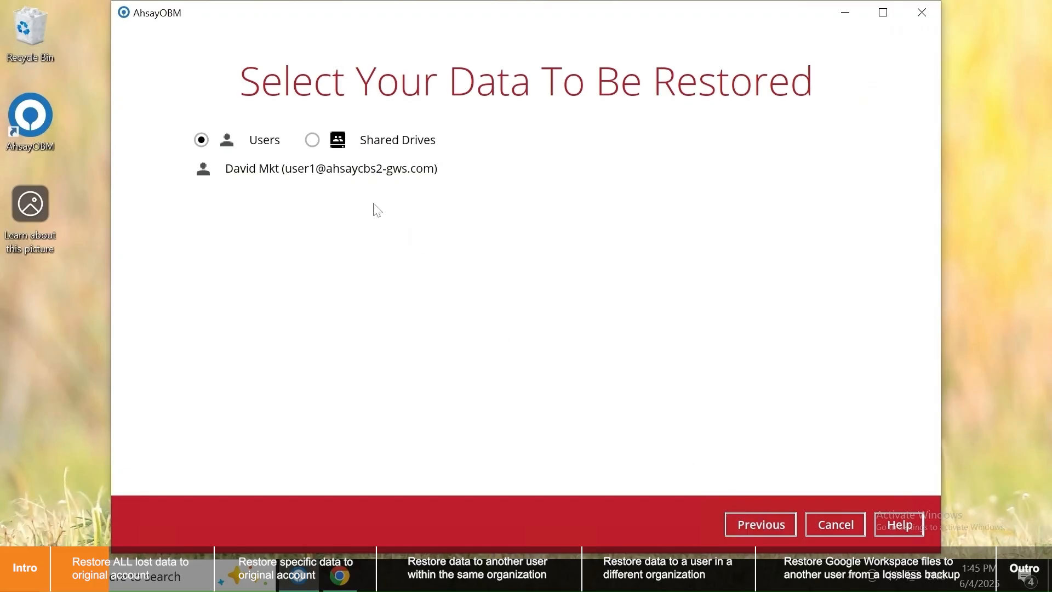
double_click(357, 174)
Step: Choose the restore point from files as of job 04/06/2025, keeping the Latest backup time
click(272, 153)
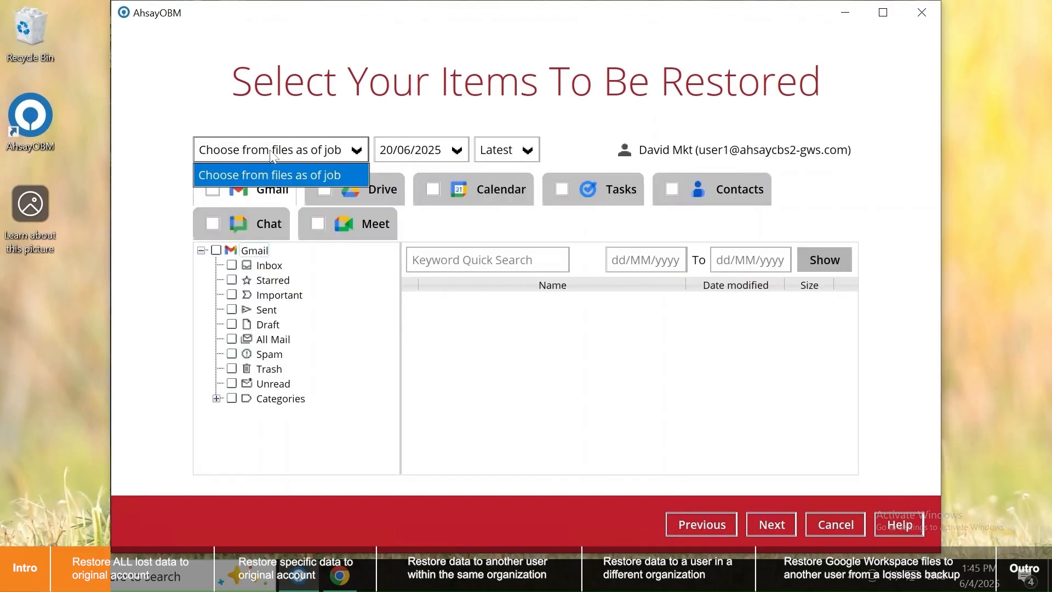
click(237, 122)
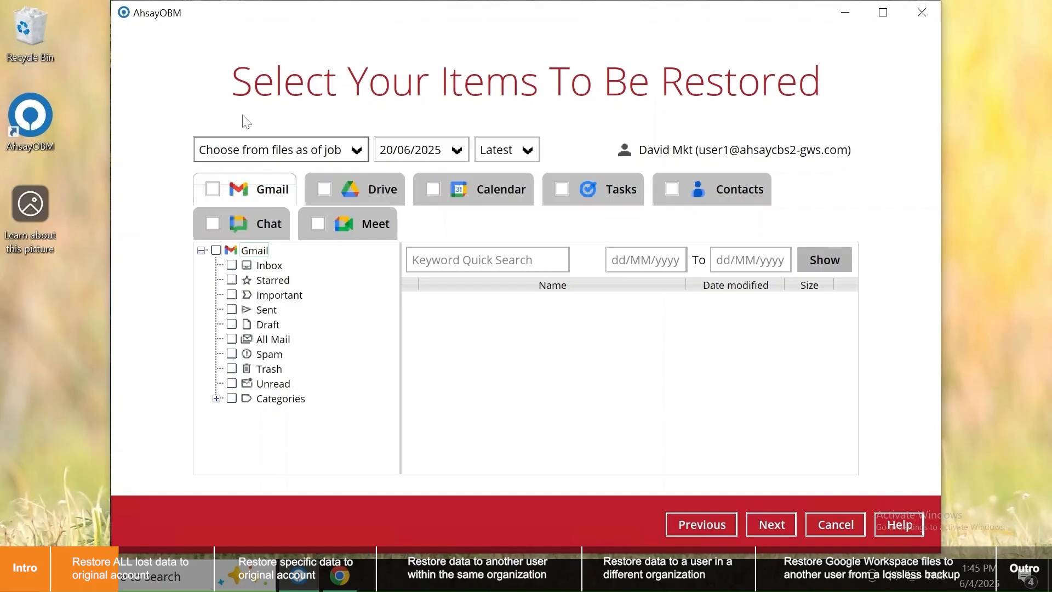
click(405, 150)
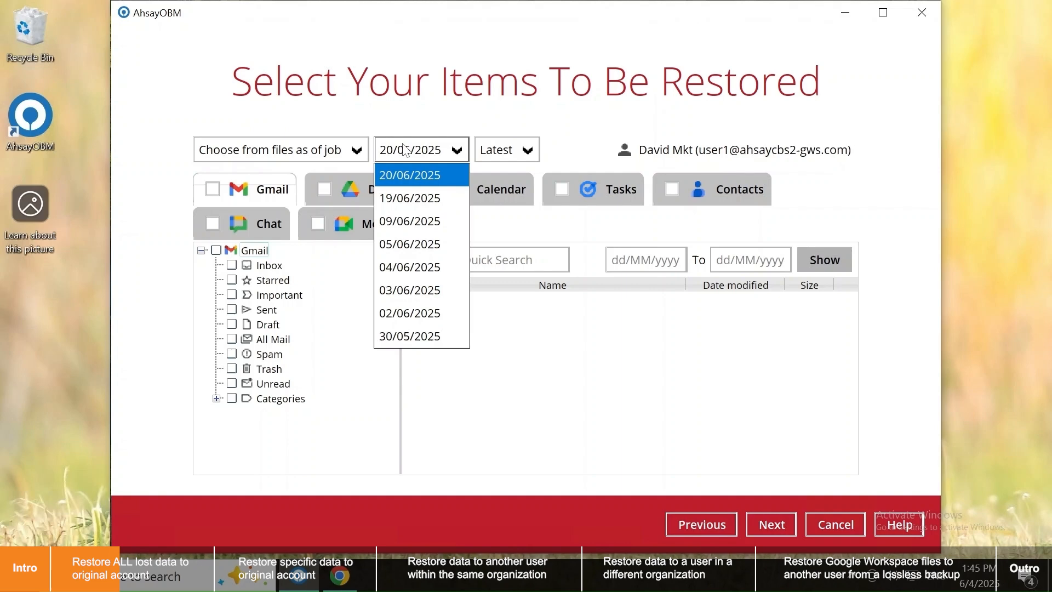
click(407, 269)
click(502, 149)
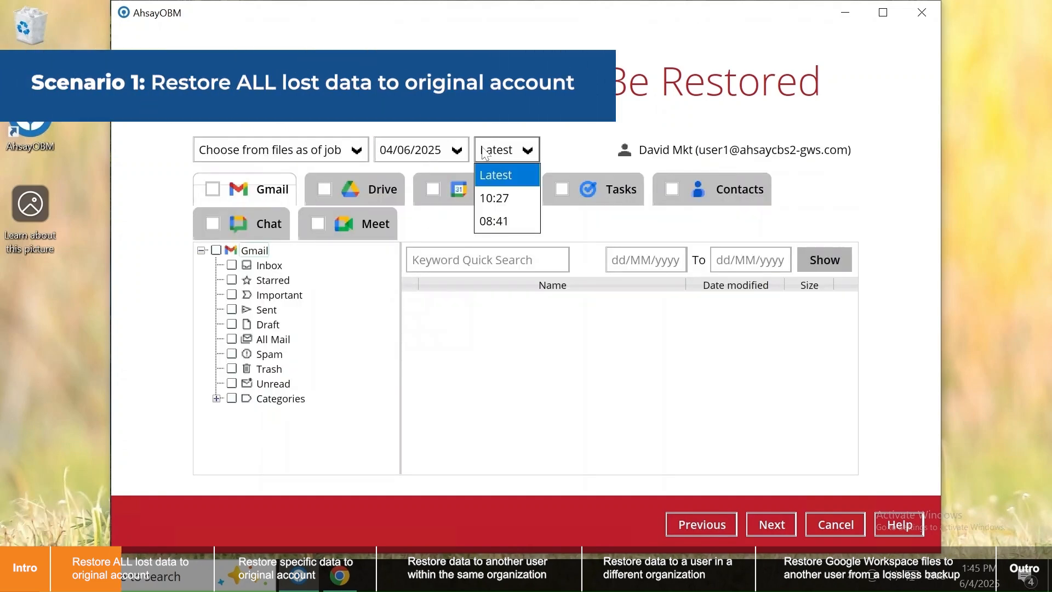
click(500, 134)
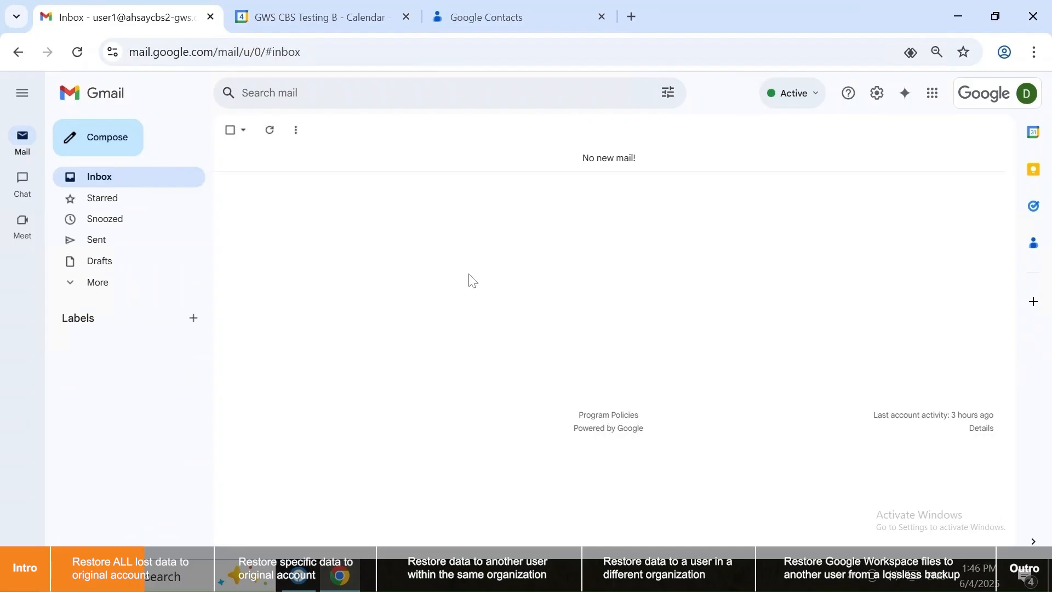
Step: In Chrome, check the user's Google Calendar from January 2025 onward, the task list and Google Contacts for missing data
click(367, 22)
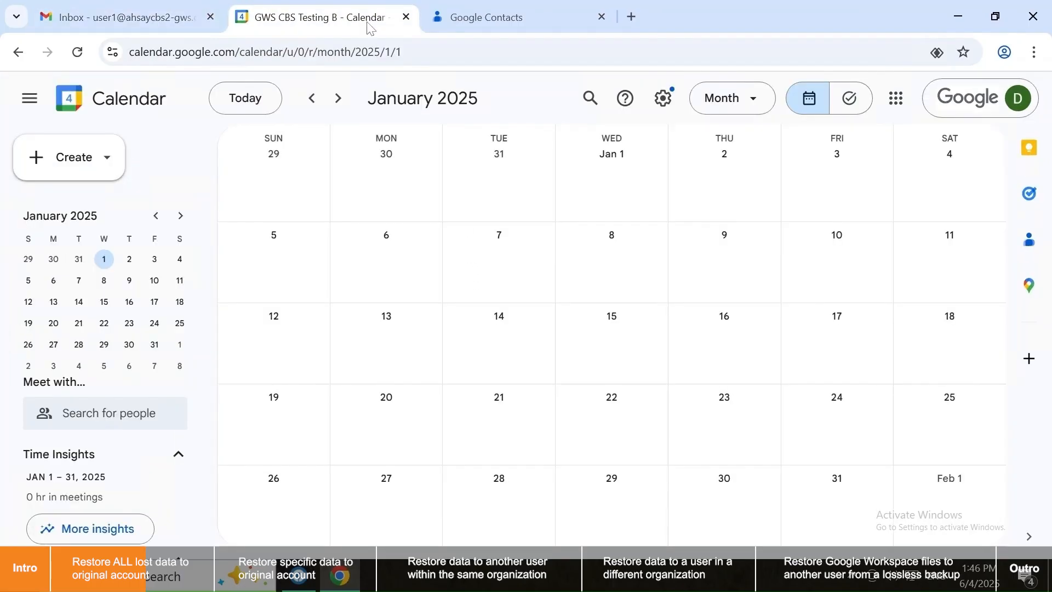
scroll(407, 217, down, 7)
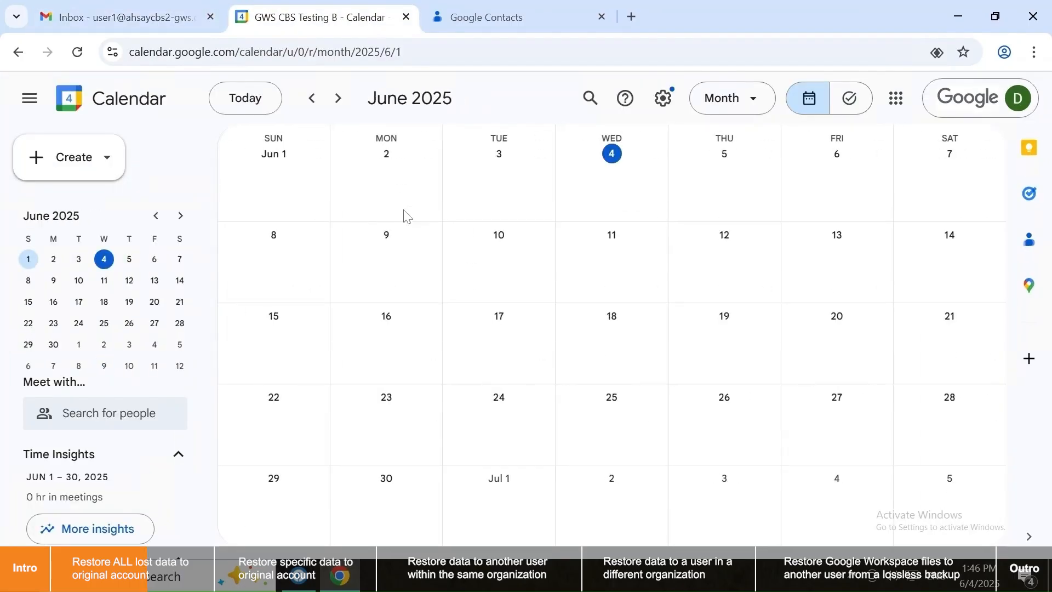
scroll(406, 216, down, 1)
click(849, 99)
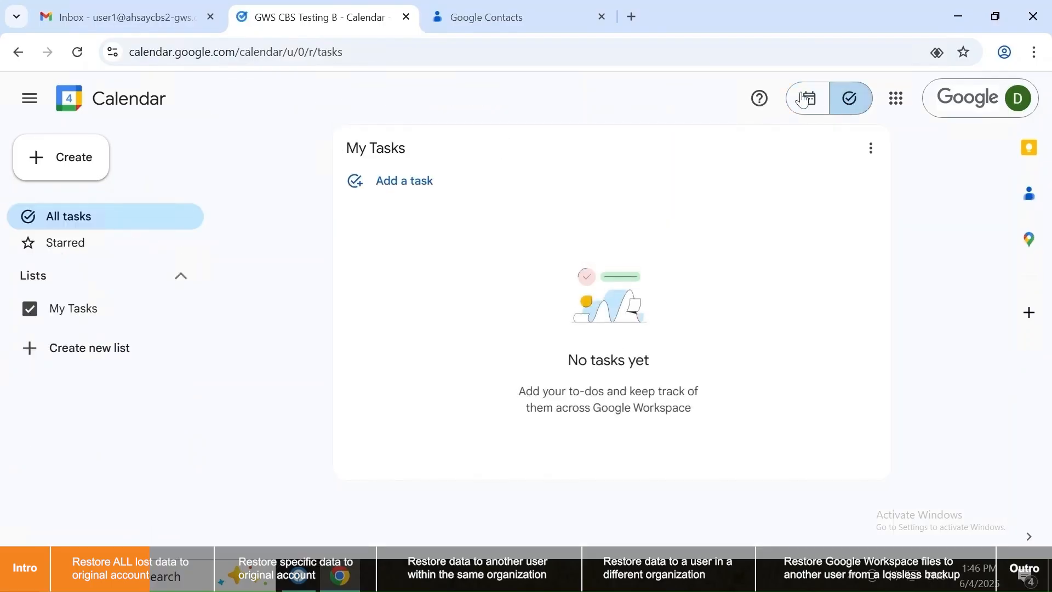
click(555, 30)
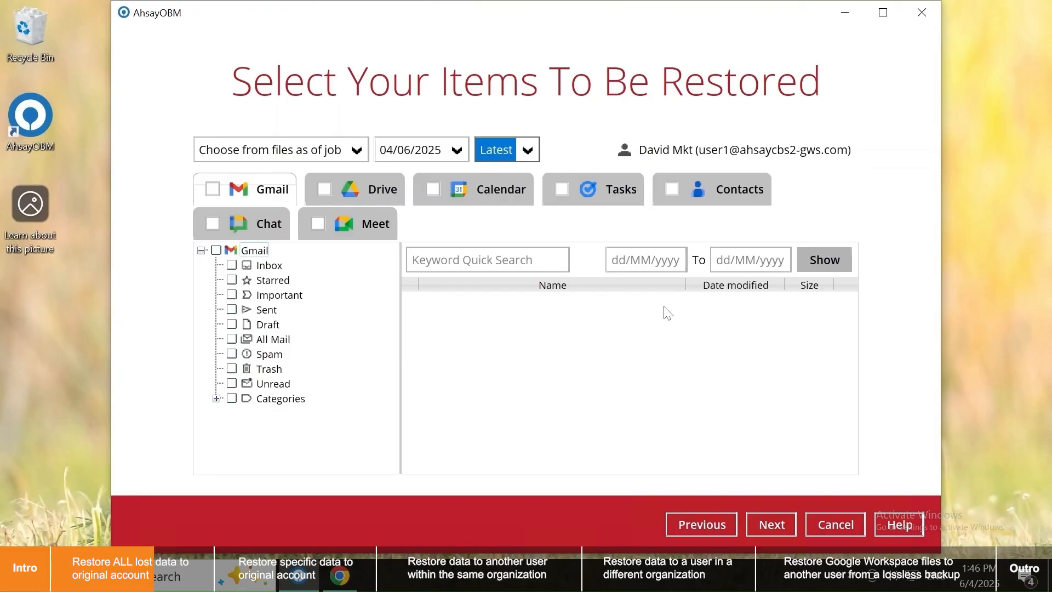
Step: In AhsayOBM, select all Gmail, Calendar, Tasks and Contacts items for restore and proceed to the restore location
click(213, 188)
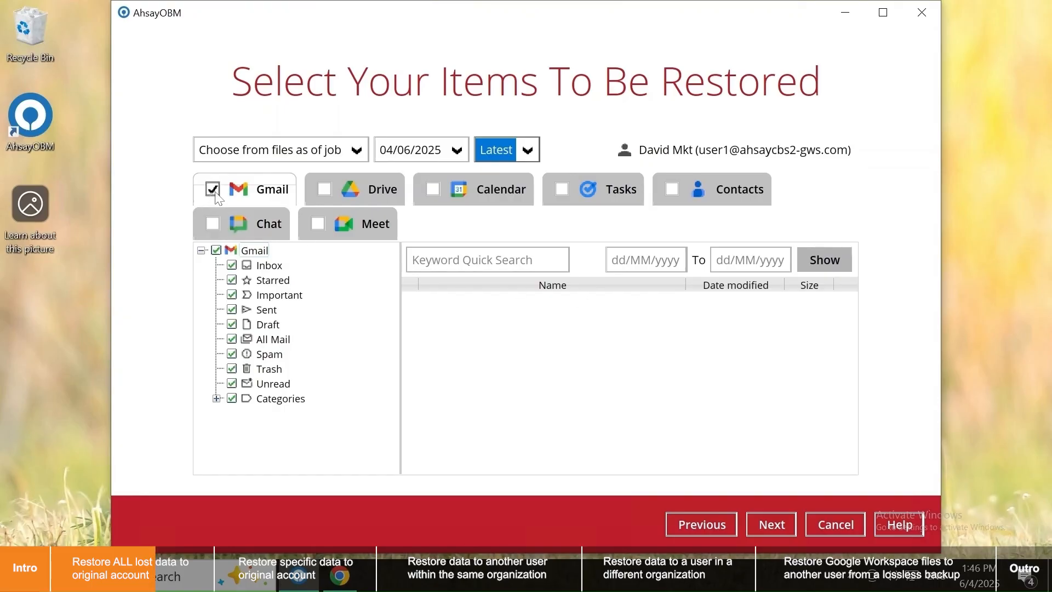
click(433, 190)
click(561, 190)
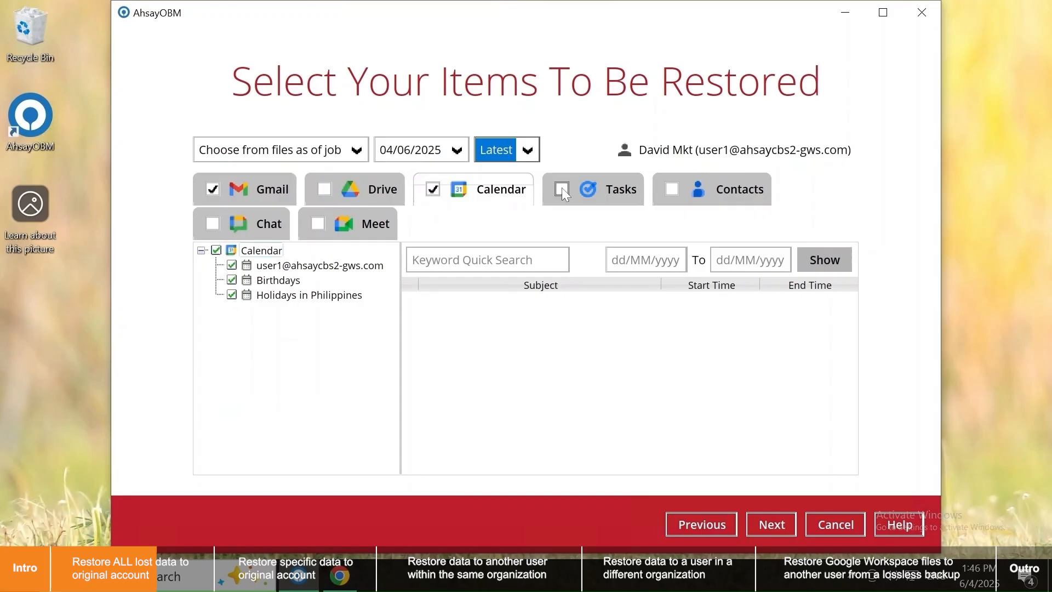
click(674, 189)
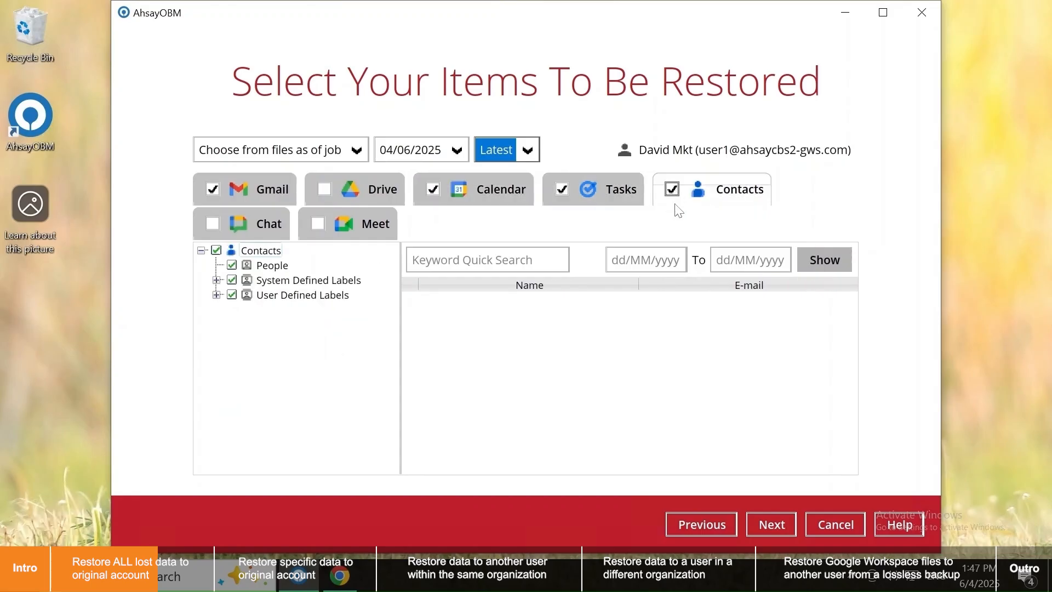
click(772, 525)
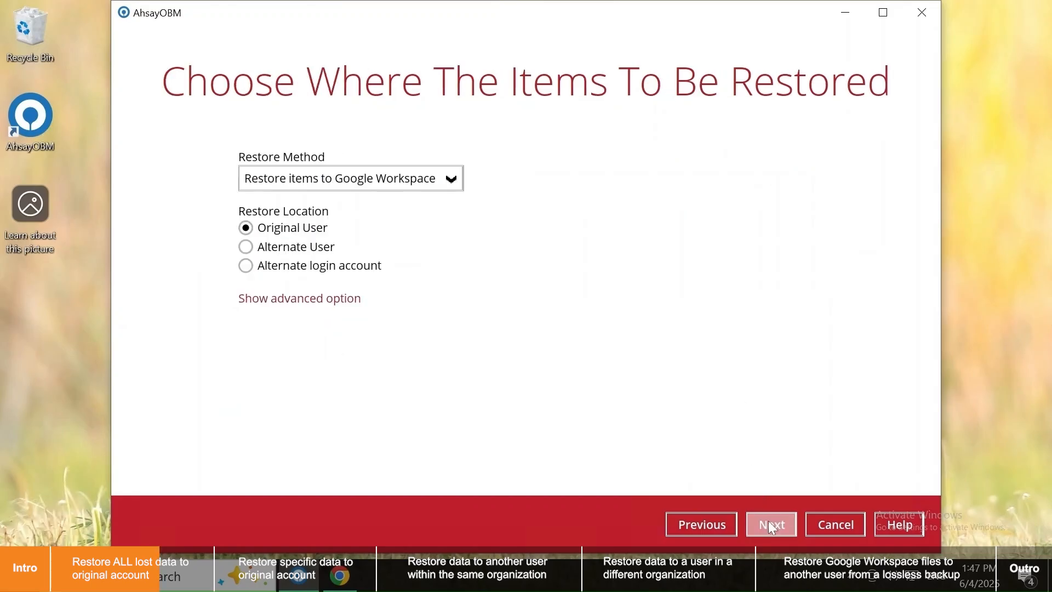
Step: Start restoring the items to Google Workspace for the Original User, showing the advanced option and leaving checksum verification off
click(445, 187)
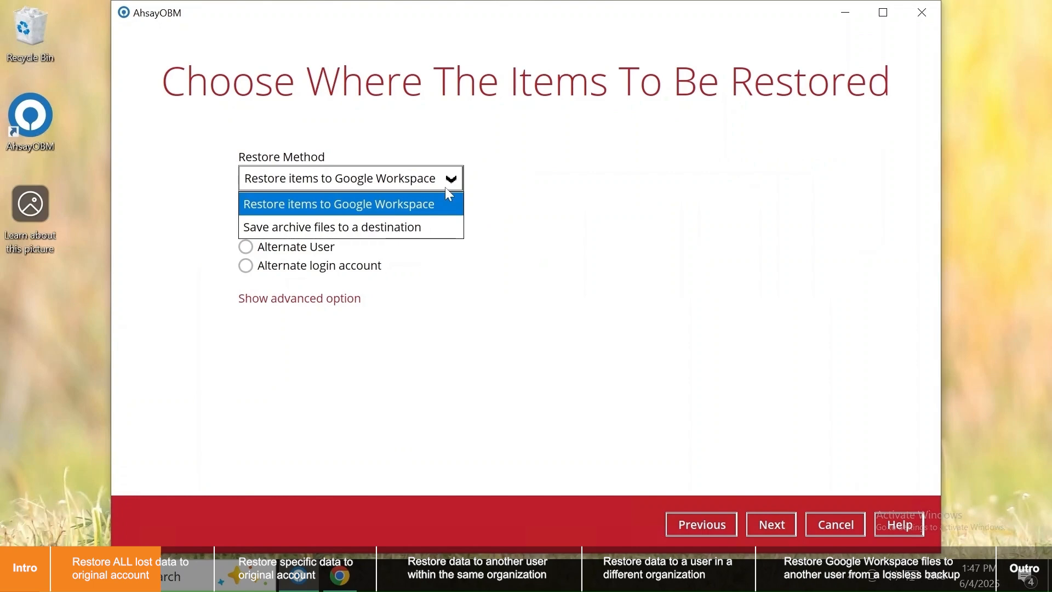
click(500, 198)
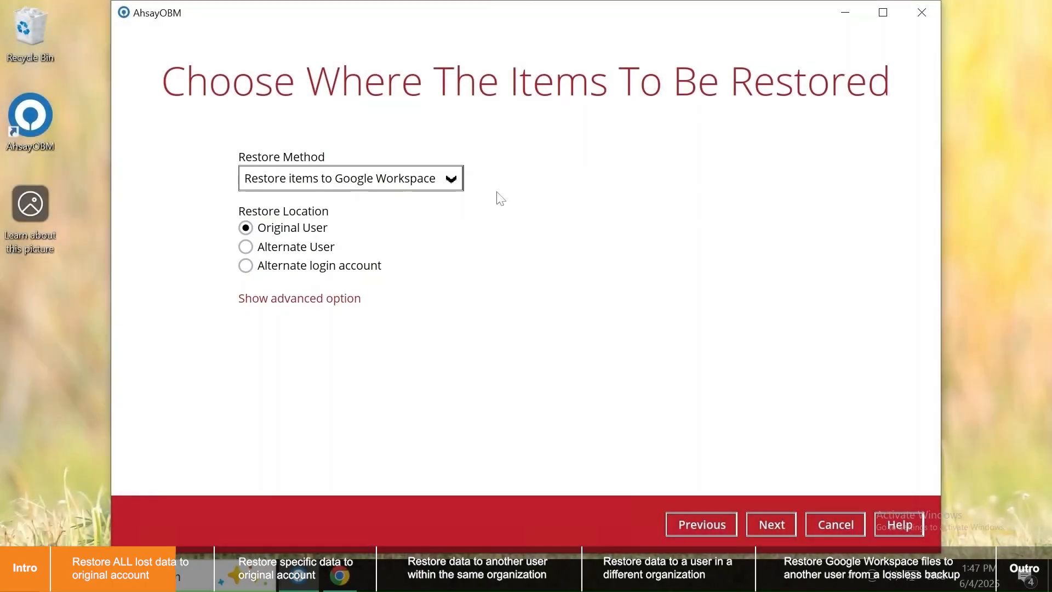
click(348, 299)
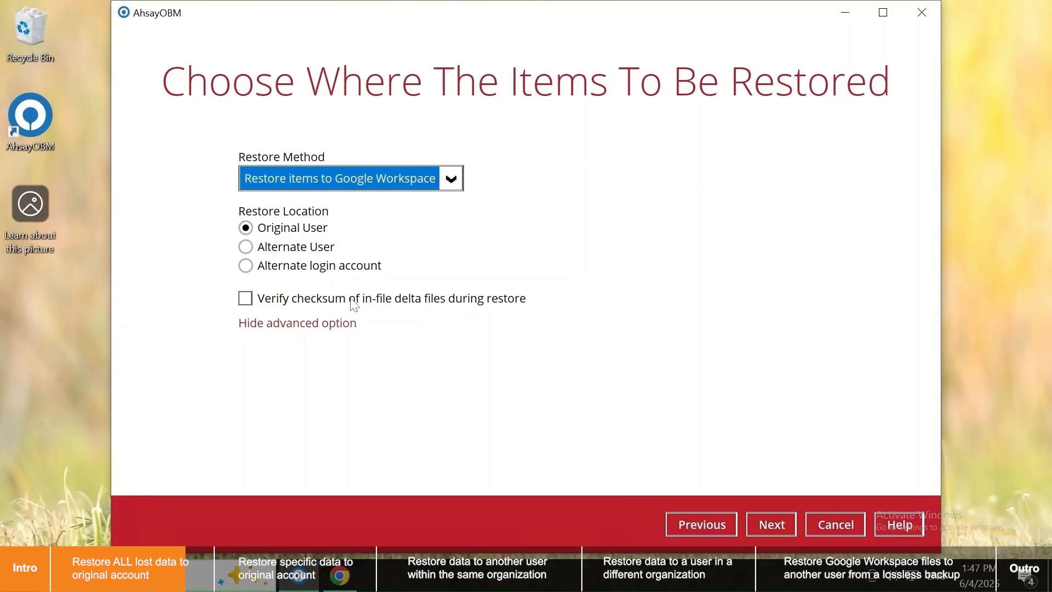
click(788, 524)
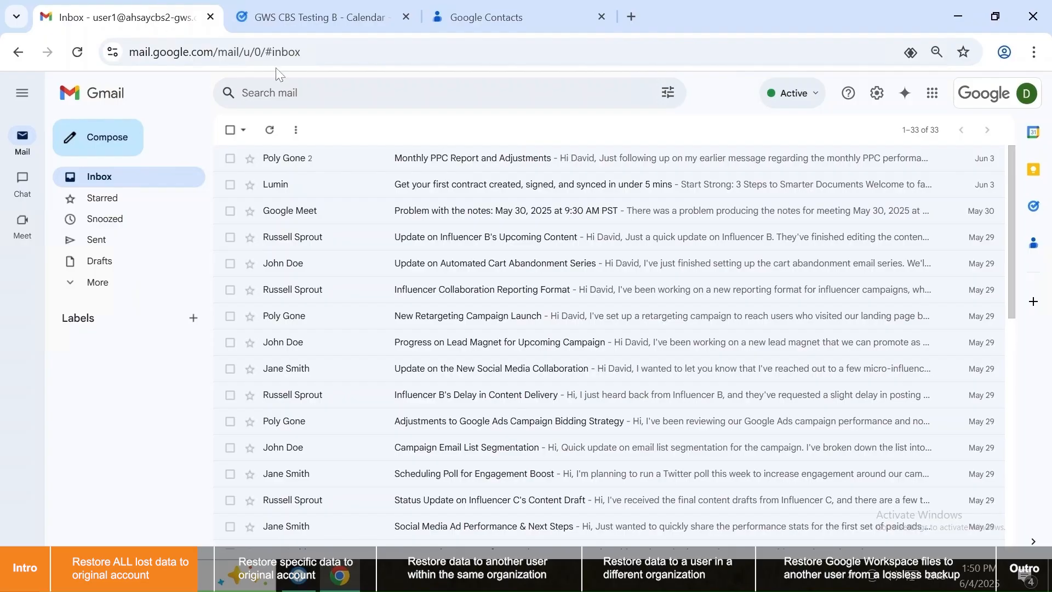
Step: Examine the user's Gmail inbox, calendar months, My Tasks list and Google Contacts in Chrome after the restore
scroll(630, 230, down, 10)
scroll(631, 228, up, 10)
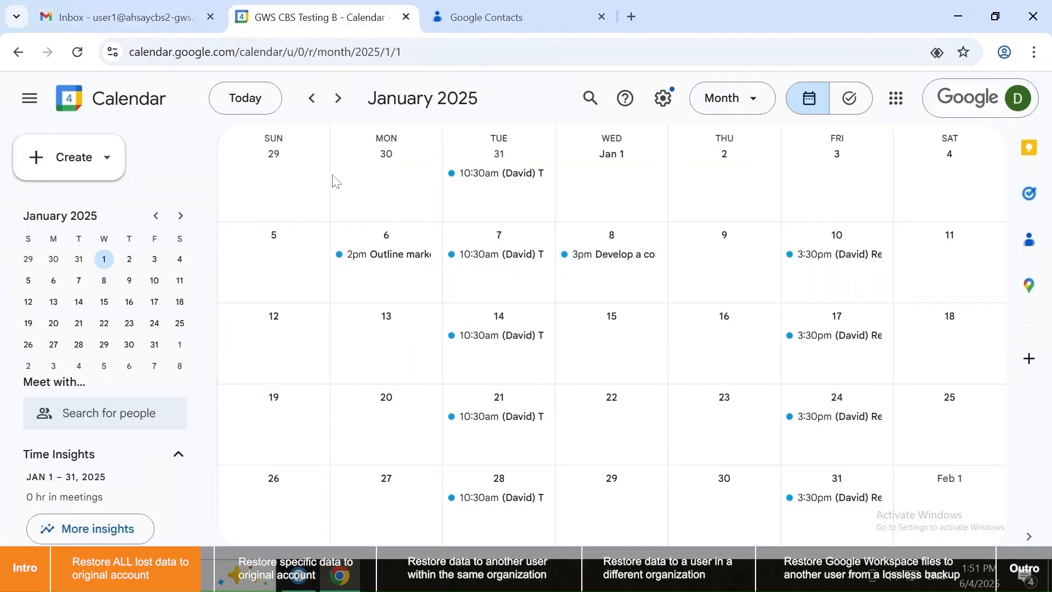
scroll(332, 178, down, 3)
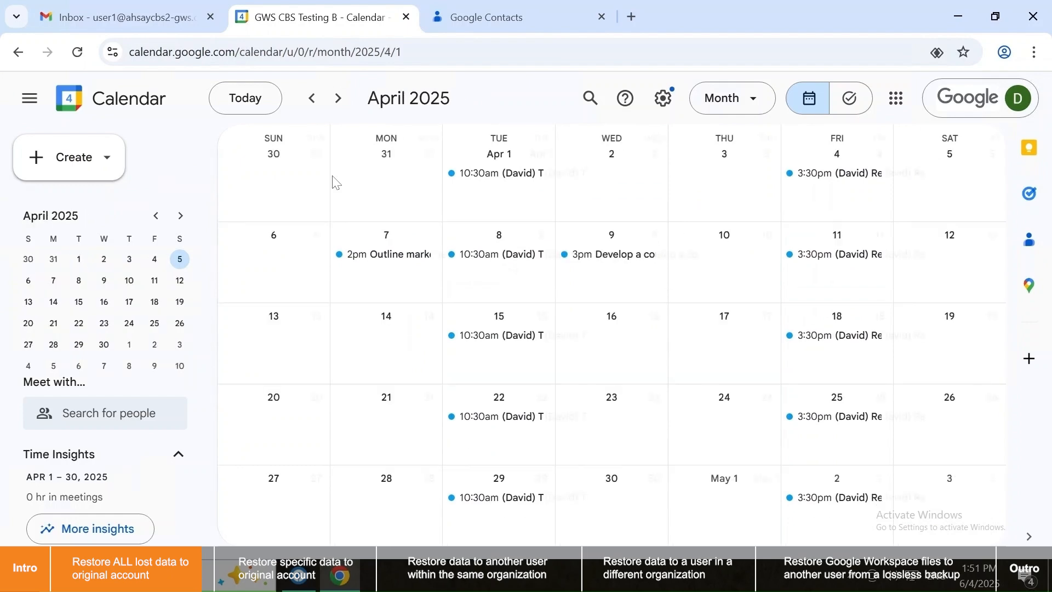
scroll(334, 184, down, 1)
scroll(335, 183, down, 3)
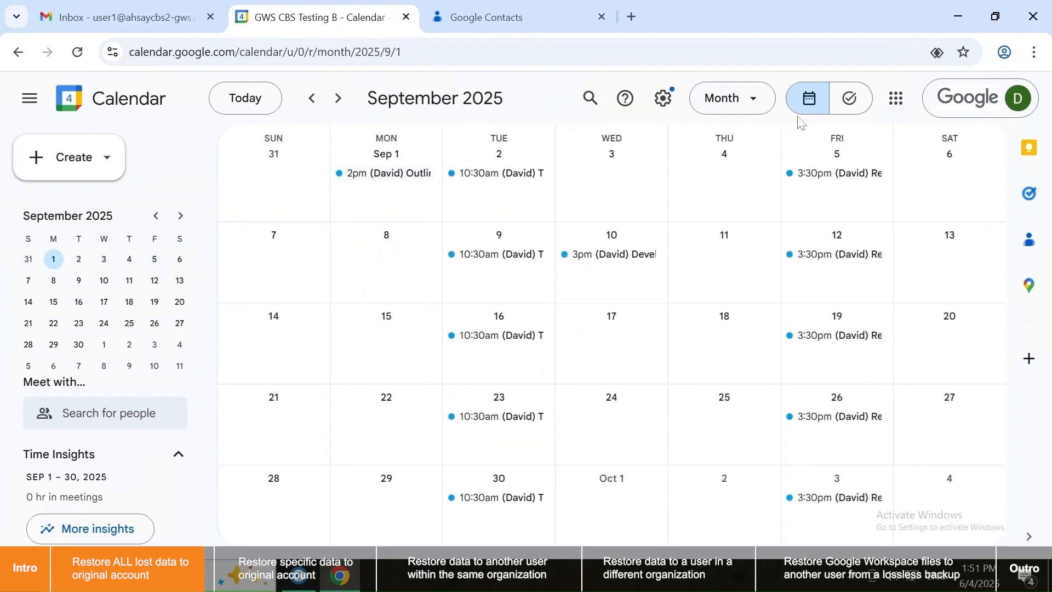
click(850, 99)
scroll(827, 250, down, 10)
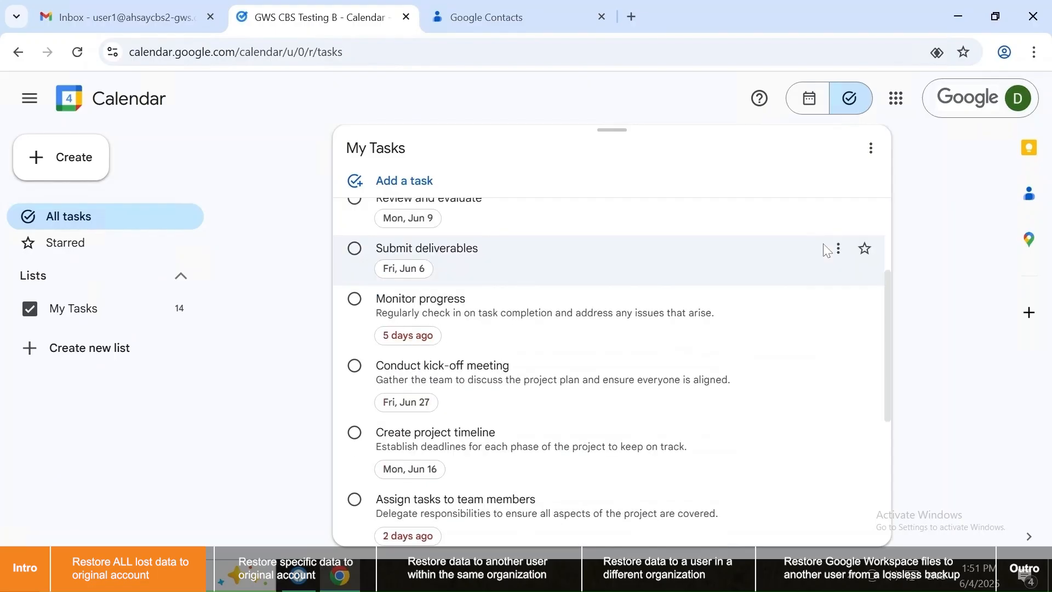
click(544, 21)
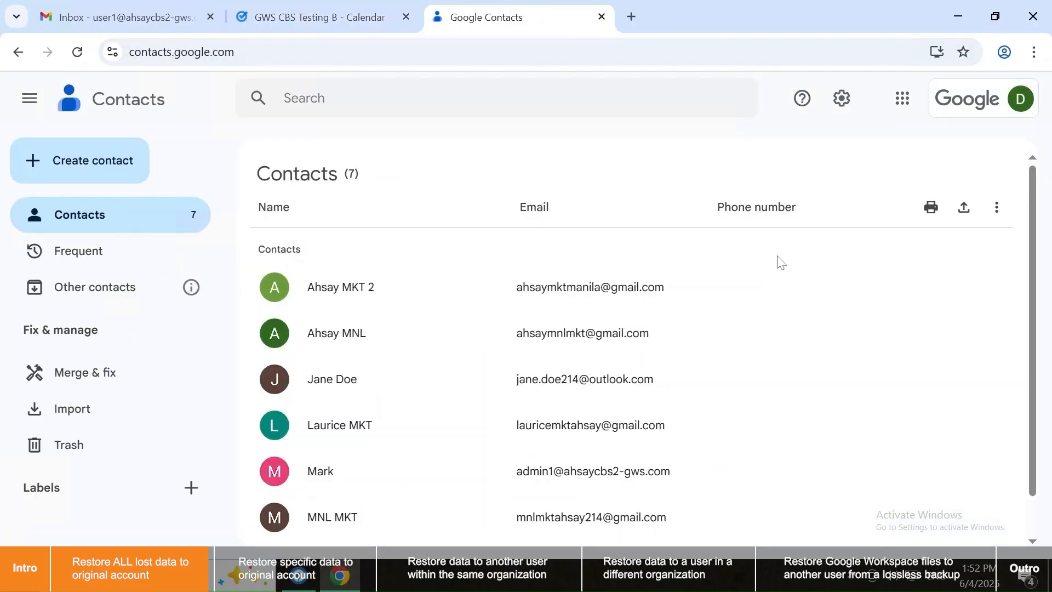
scroll(770, 280, down, 1)
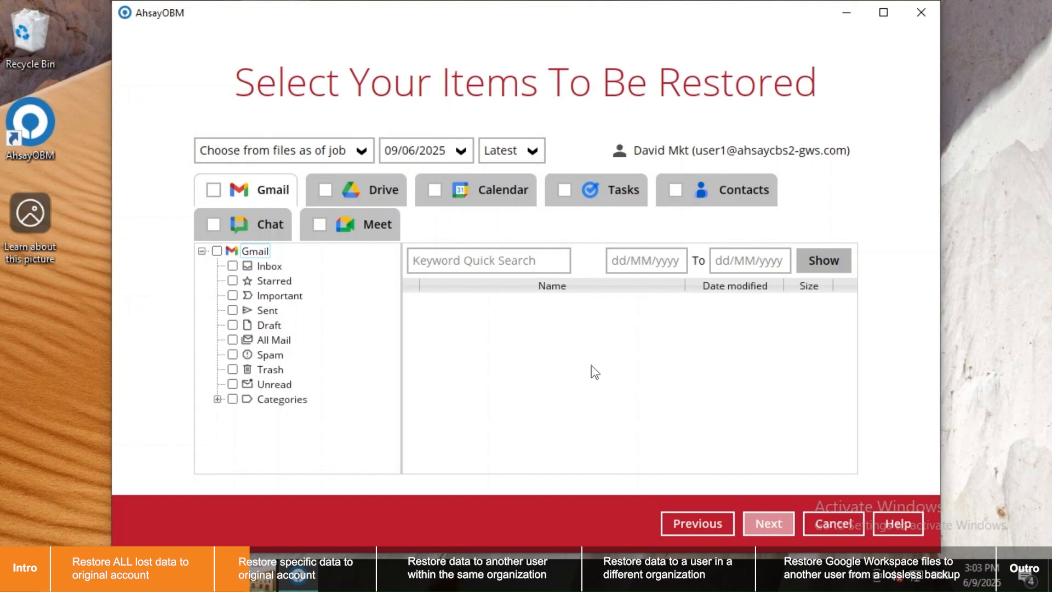
Step: Select only the People contact with the outlook.com address for restore, checking Google Contacts first, and proceed to the restore location
click(736, 199)
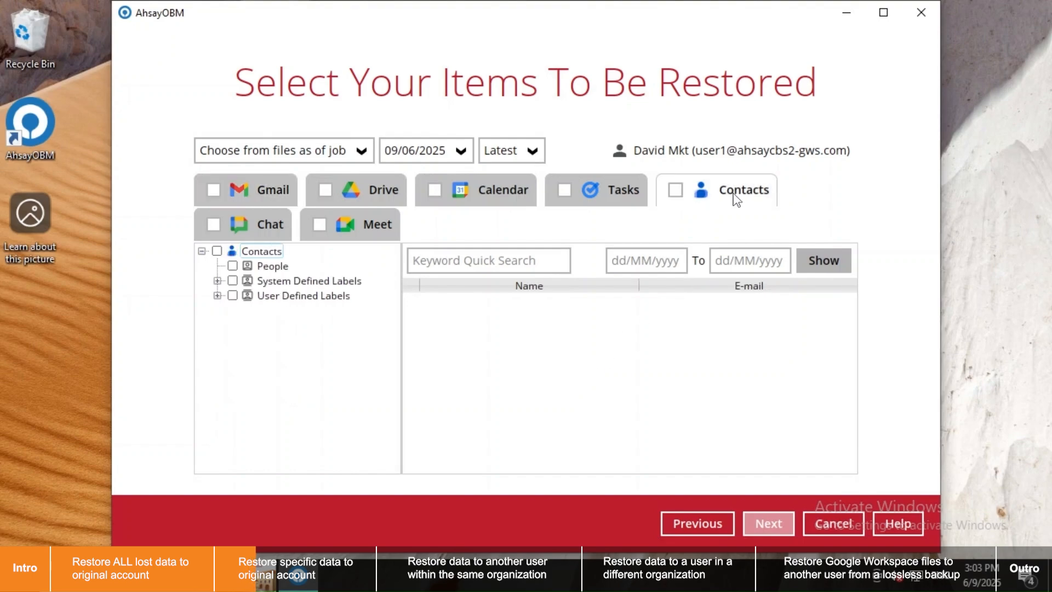
click(274, 268)
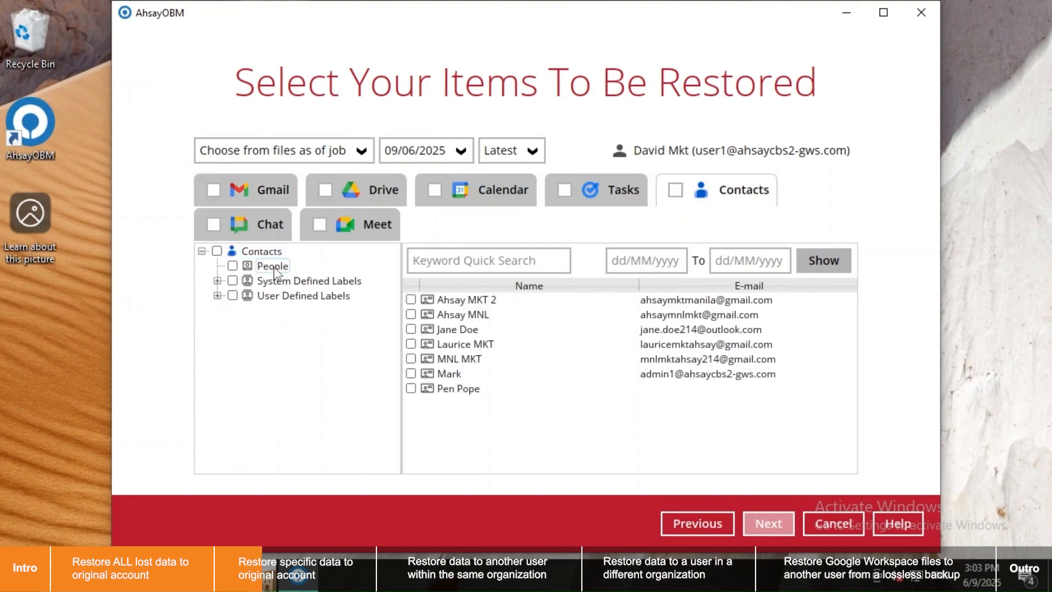
click(411, 329)
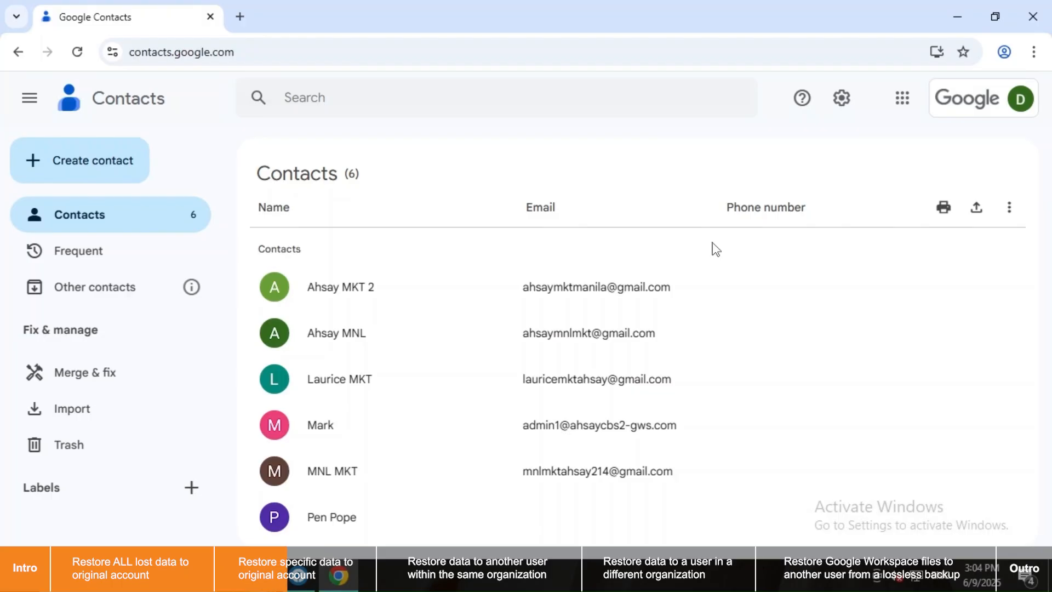
click(955, 17)
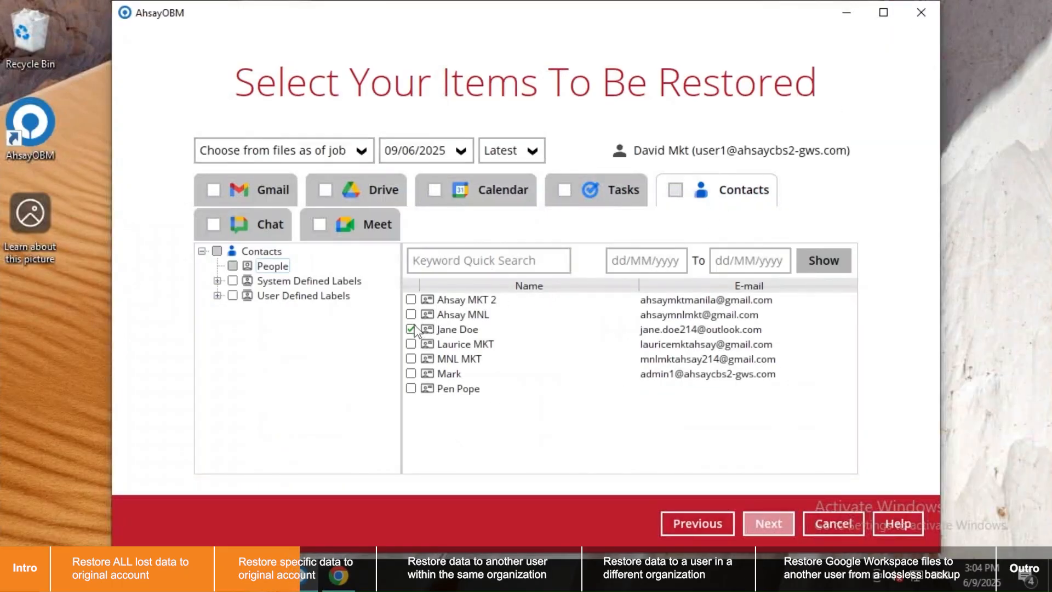
click(780, 527)
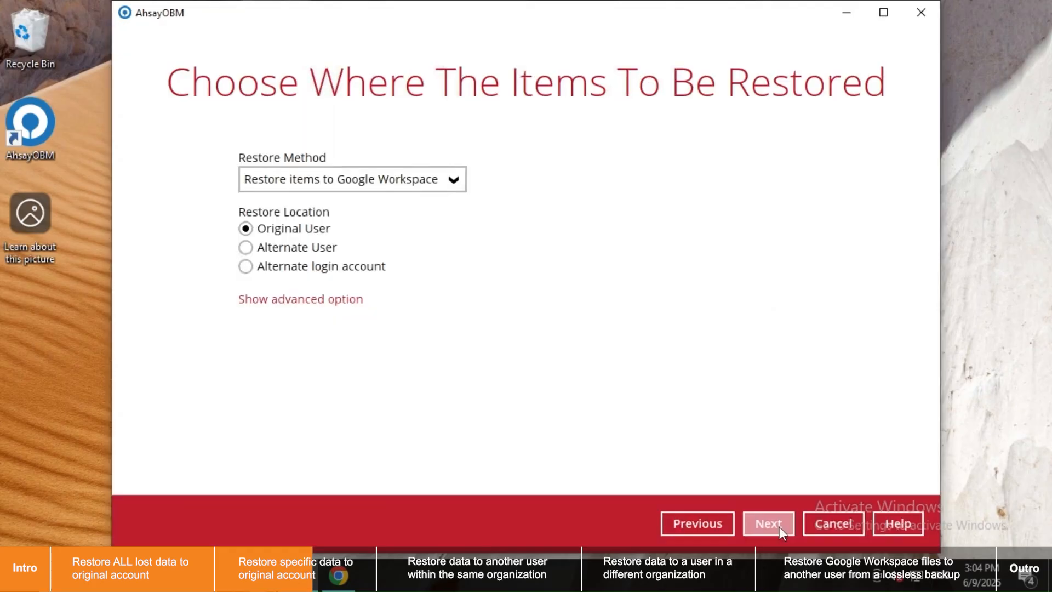
Step: Restore the selected contact to Google Workspace for the Original User, showing the advanced option with checksum verification left off
click(453, 184)
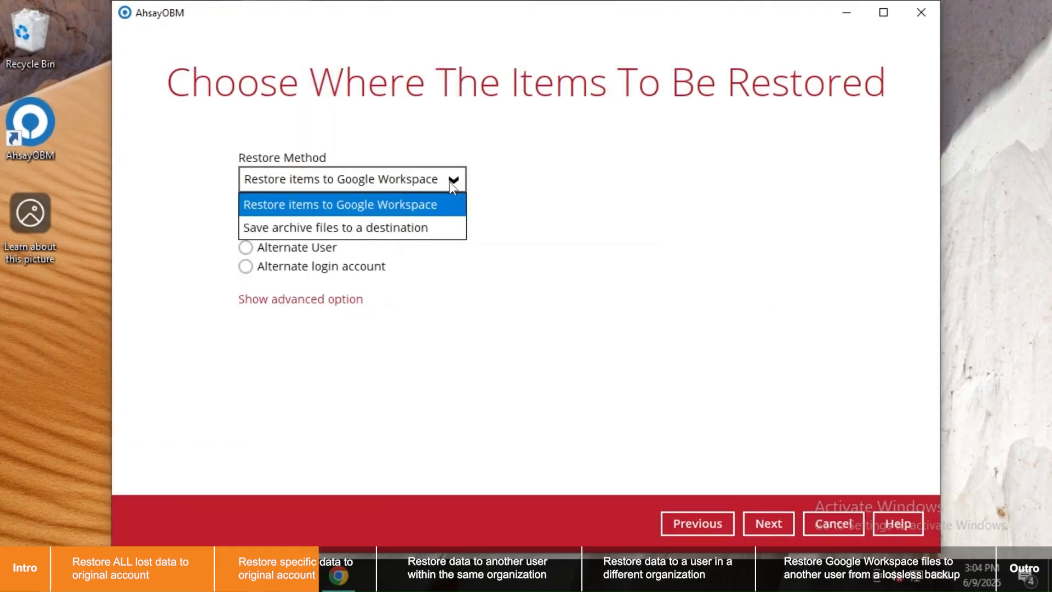
click(530, 188)
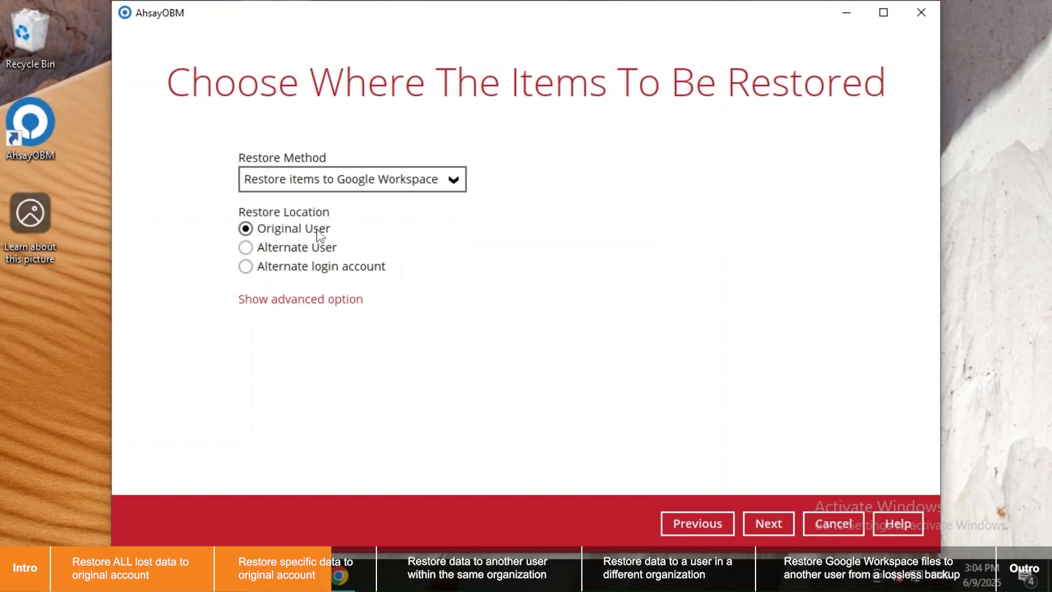
click(324, 300)
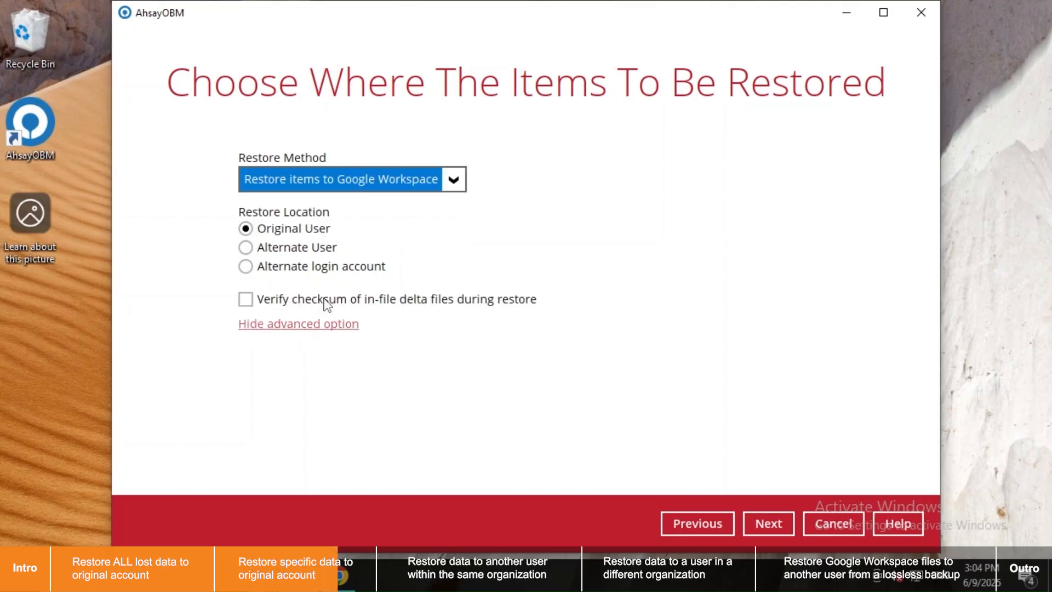
click(788, 523)
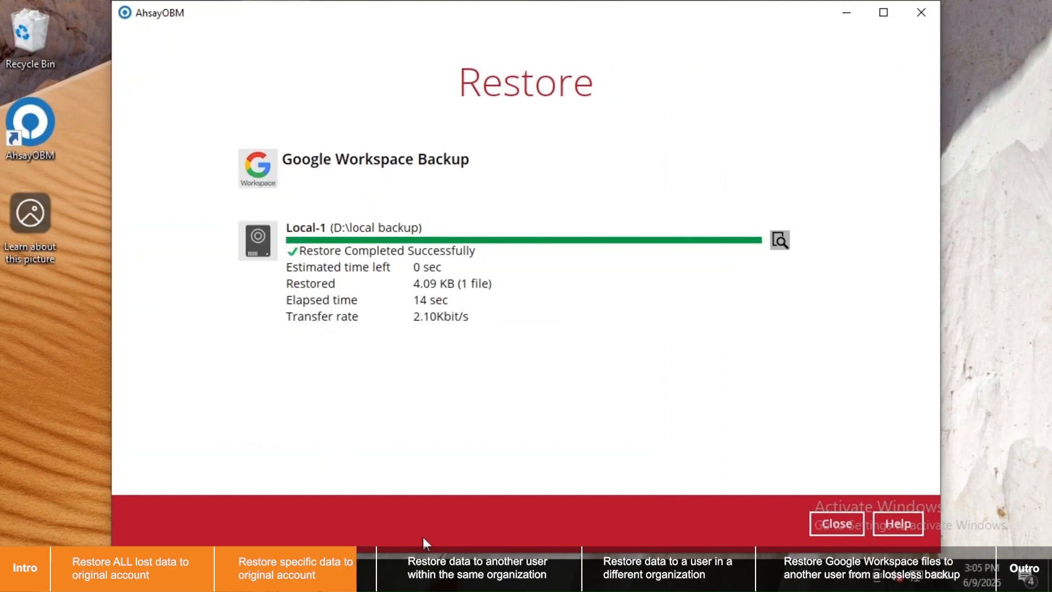
Step: Switch to Chrome and refresh Google Contacts to check the list for the restored contact
click(439, 576)
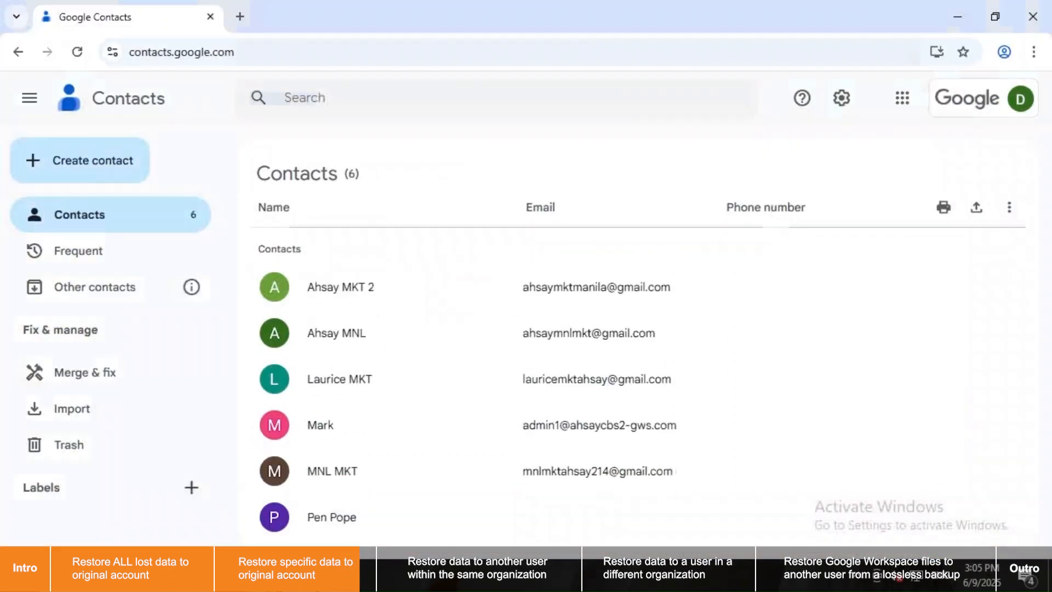
click(77, 52)
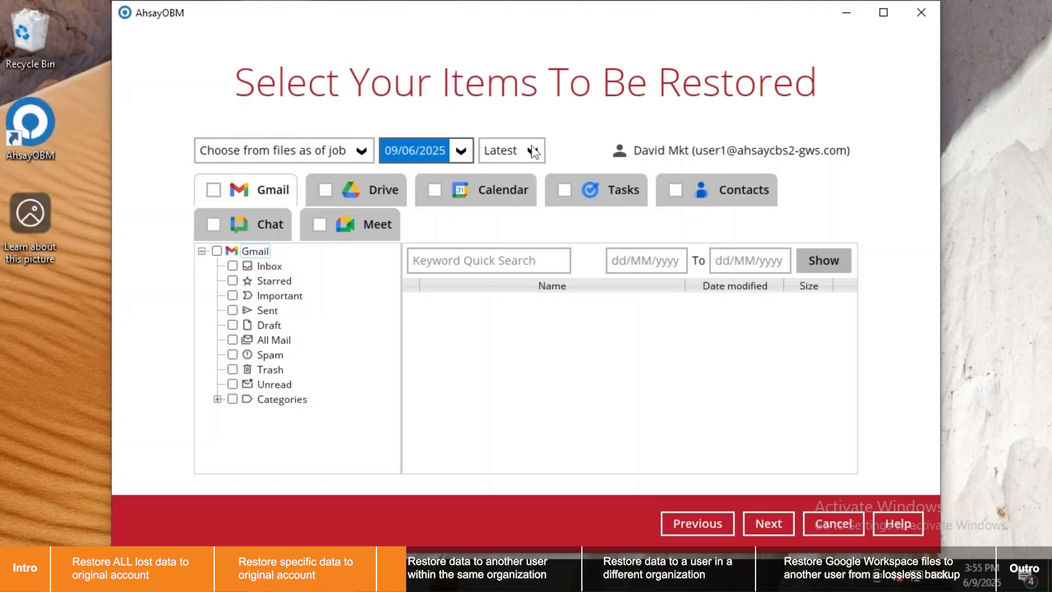
Step: Select all Drive data and the first Company-wide Meeting calendar event for restore, checking the destination user's Drive and Calendar before proceeding
click(325, 190)
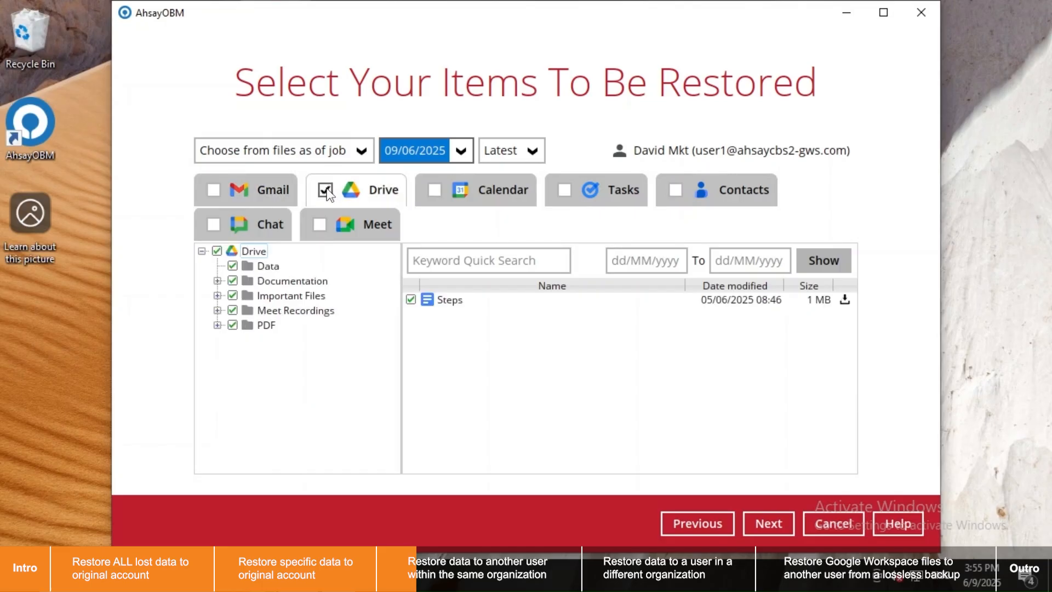
click(471, 191)
click(342, 268)
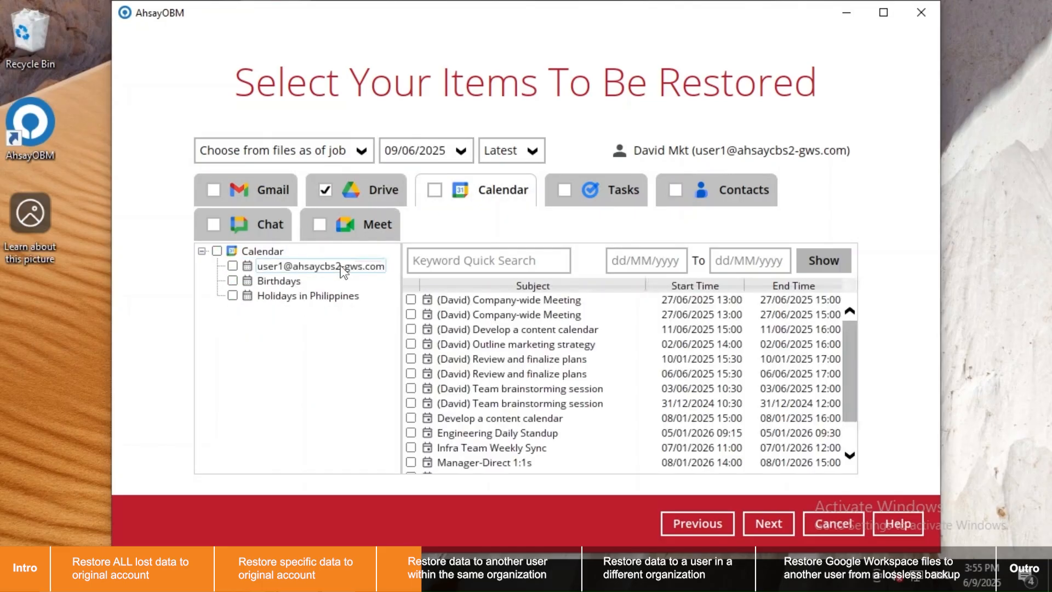
click(410, 300)
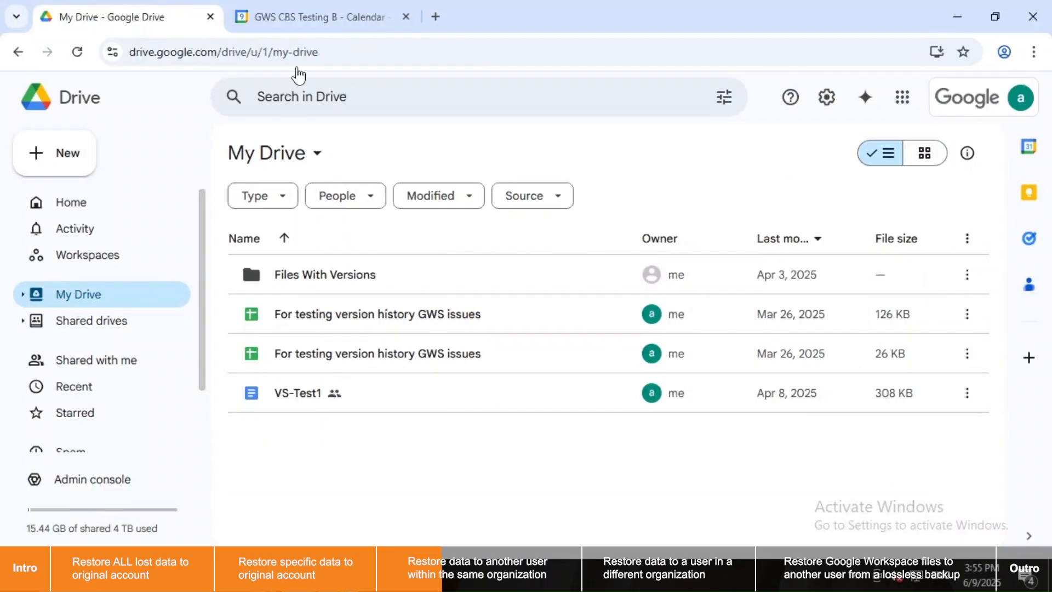
click(302, 20)
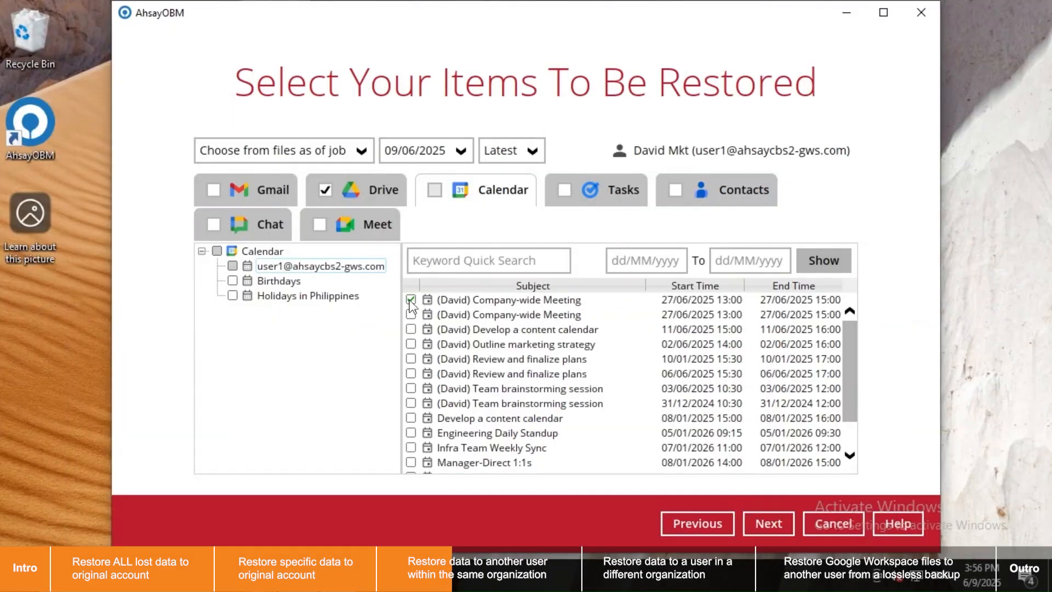
click(765, 527)
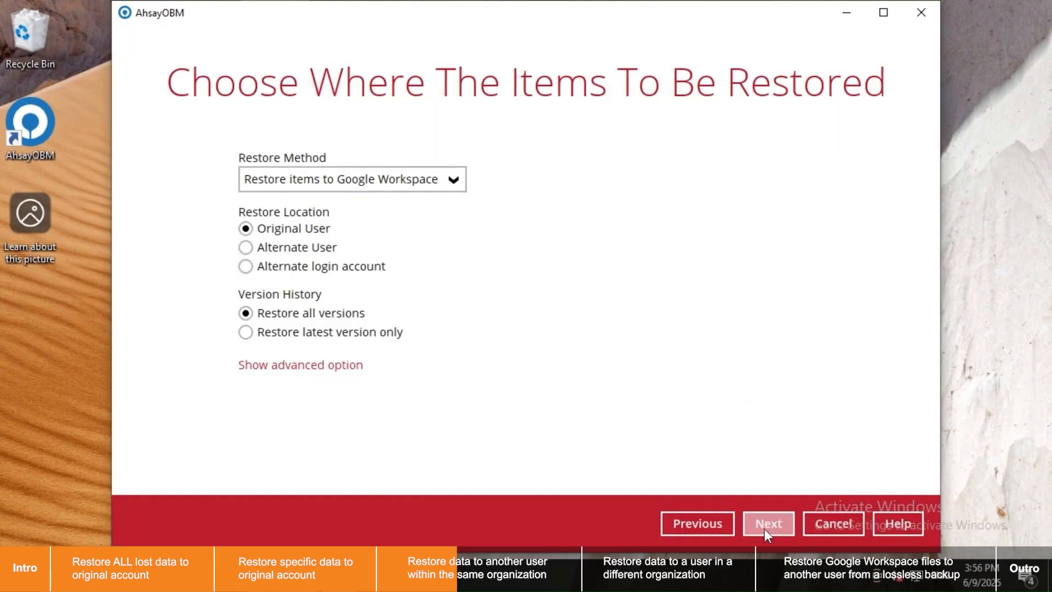
Step: Set the restore to Google Workspace for an Alternate User with all versions, show the advanced option, leave checksum verification off, and proceed
click(453, 180)
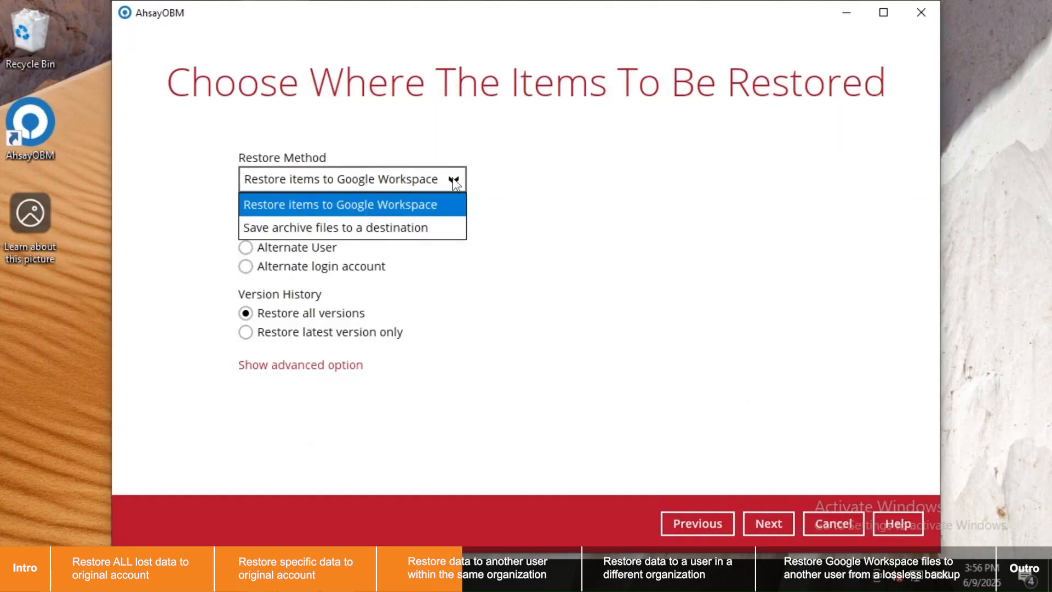
click(536, 183)
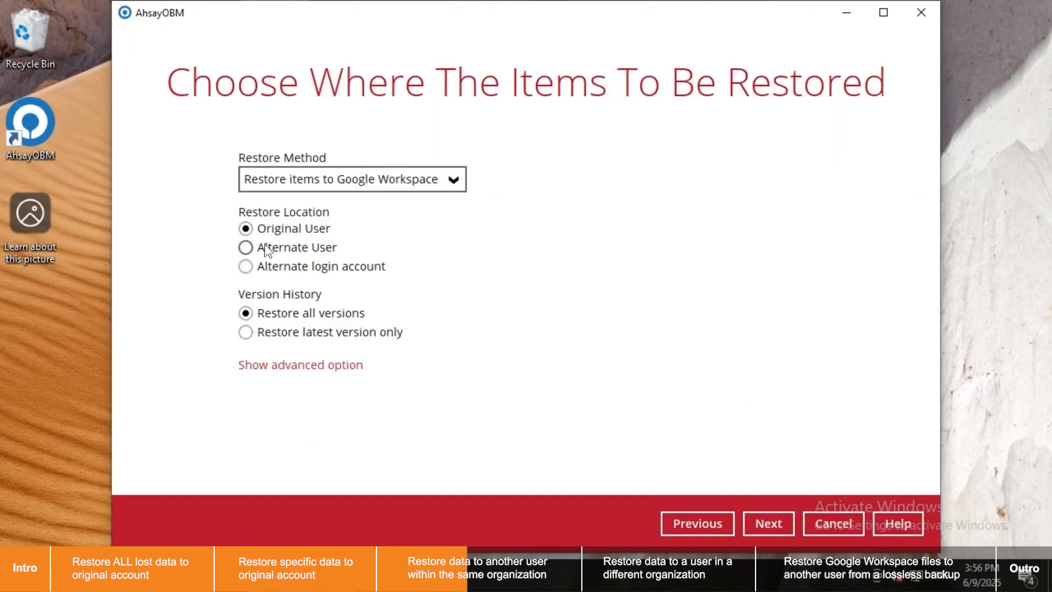
click(246, 248)
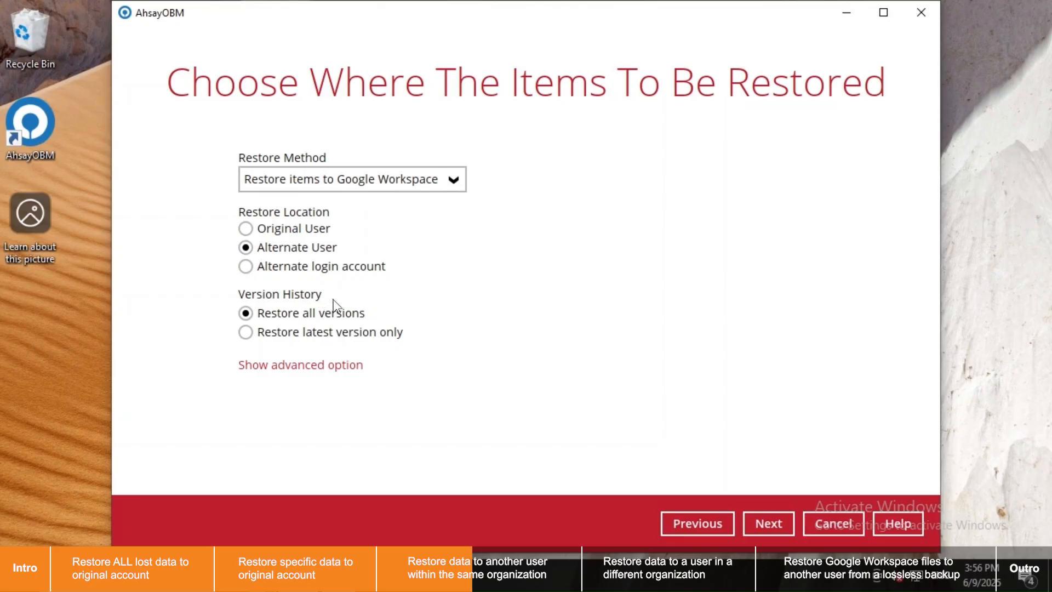
click(311, 366)
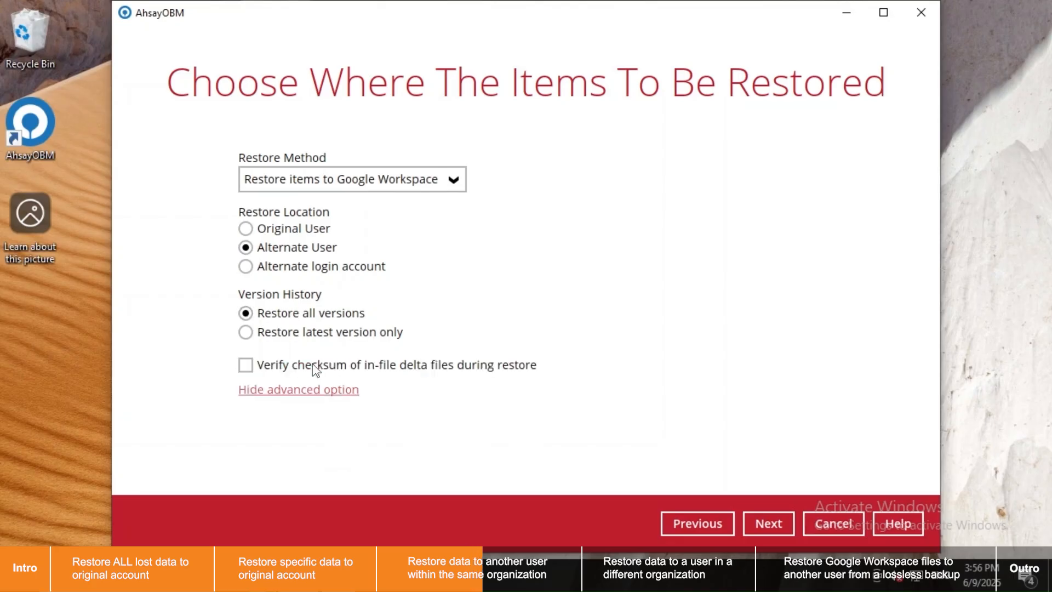
click(770, 520)
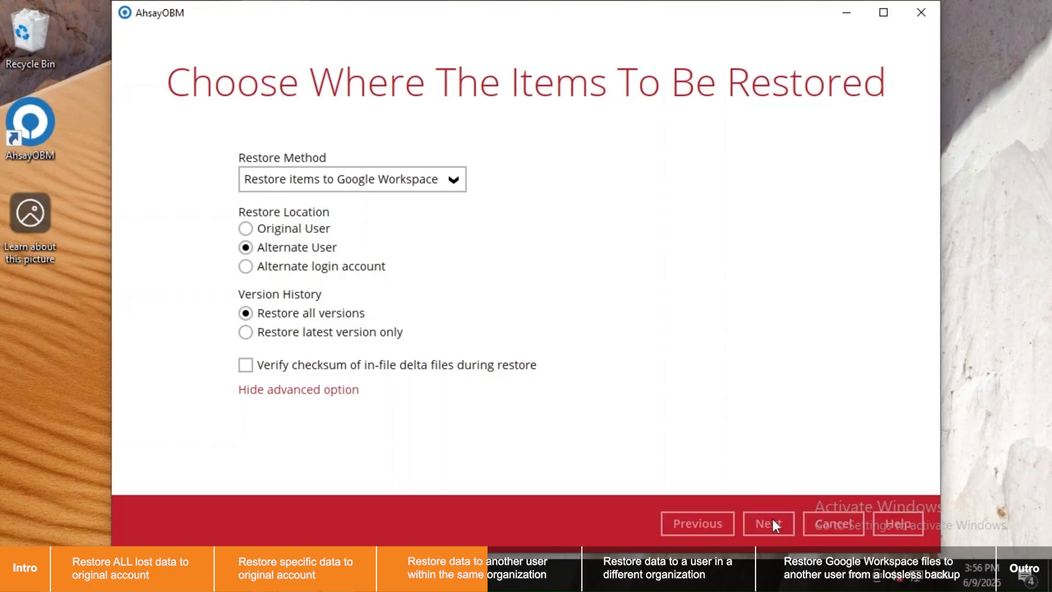
click(668, 211)
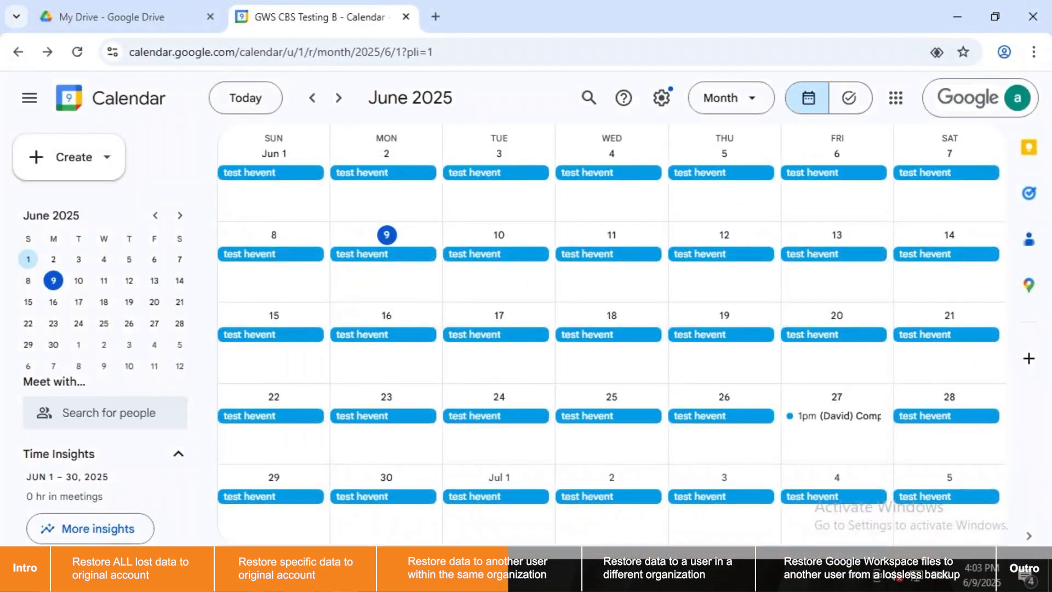
Step: Check the Company-wide Meeting event on June 27 and the refreshed My Drive contents in the alternate user's account
click(823, 416)
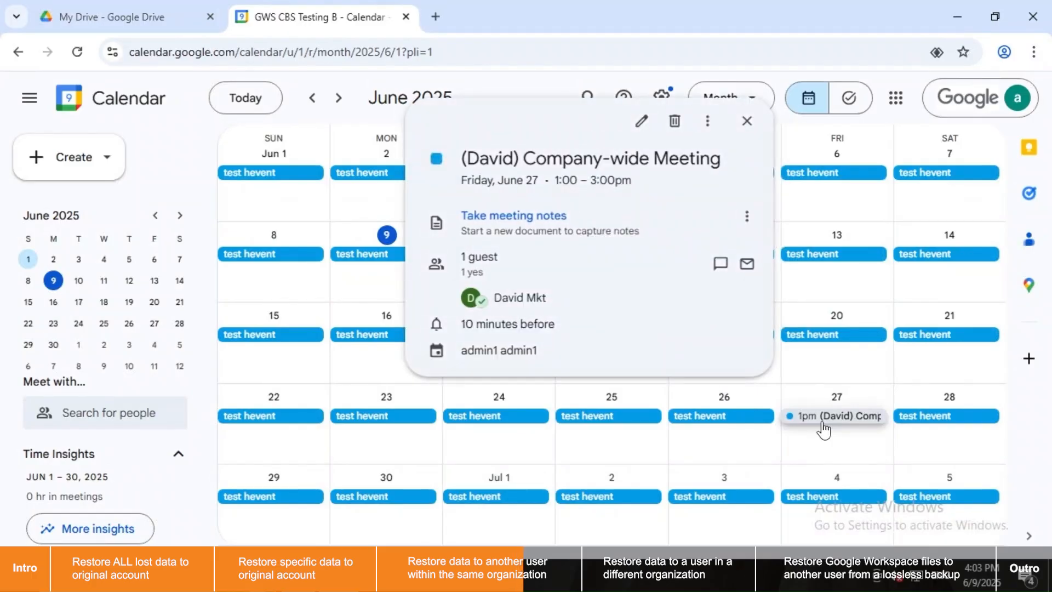
click(140, 24)
click(80, 54)
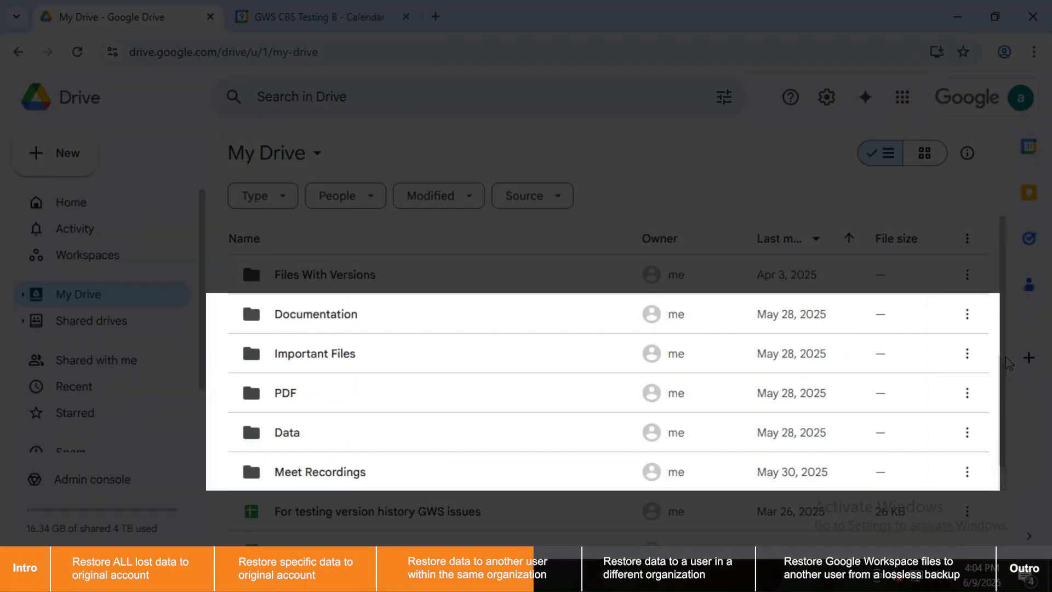
scroll(991, 424, down, 2)
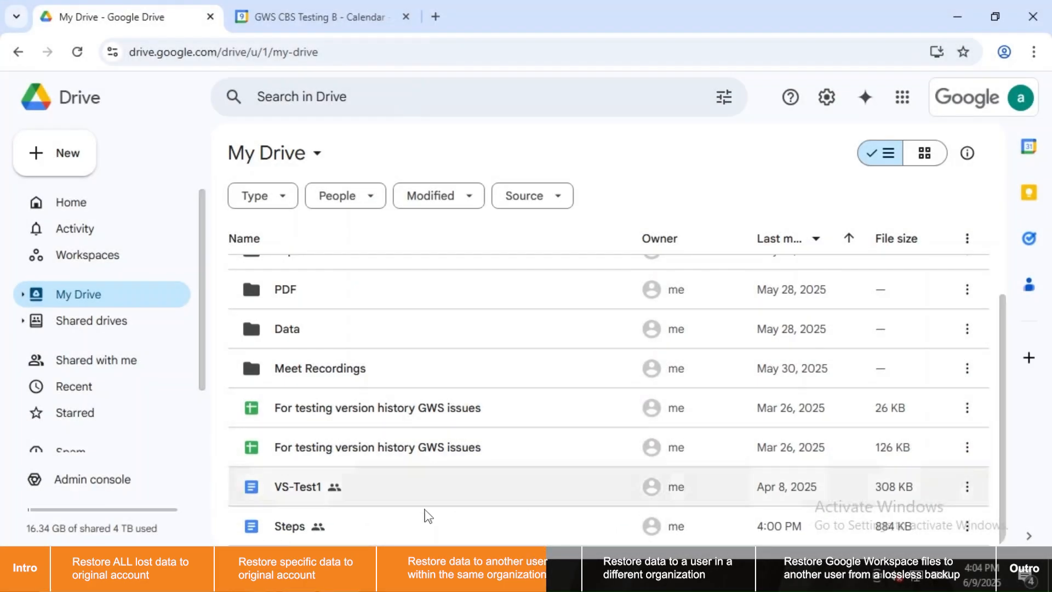
Step: Open the Steps document from My Drive and review the June 9 versions in its version history
double_click(399, 524)
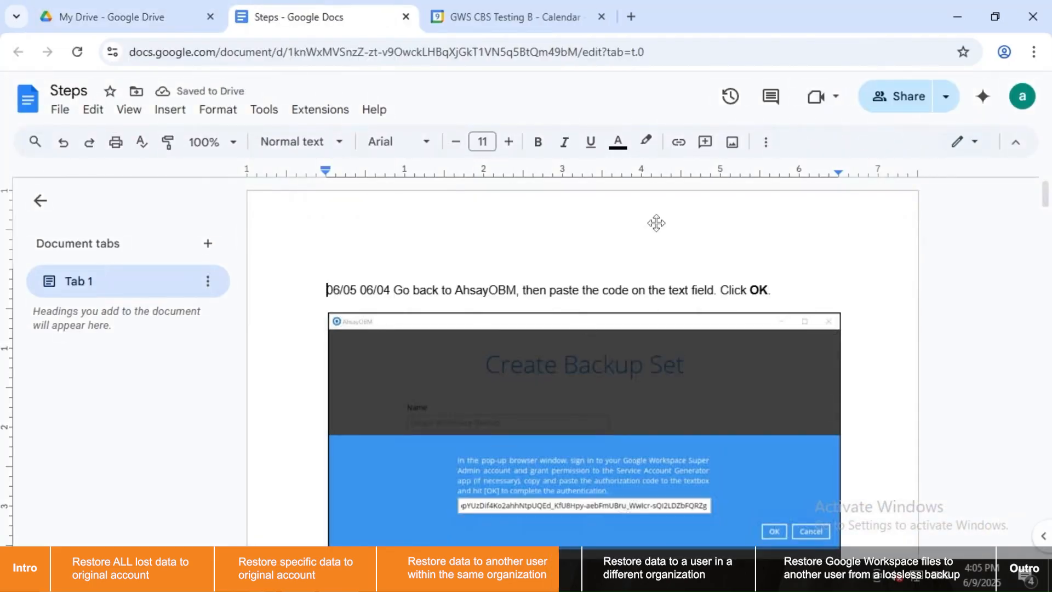
click(730, 99)
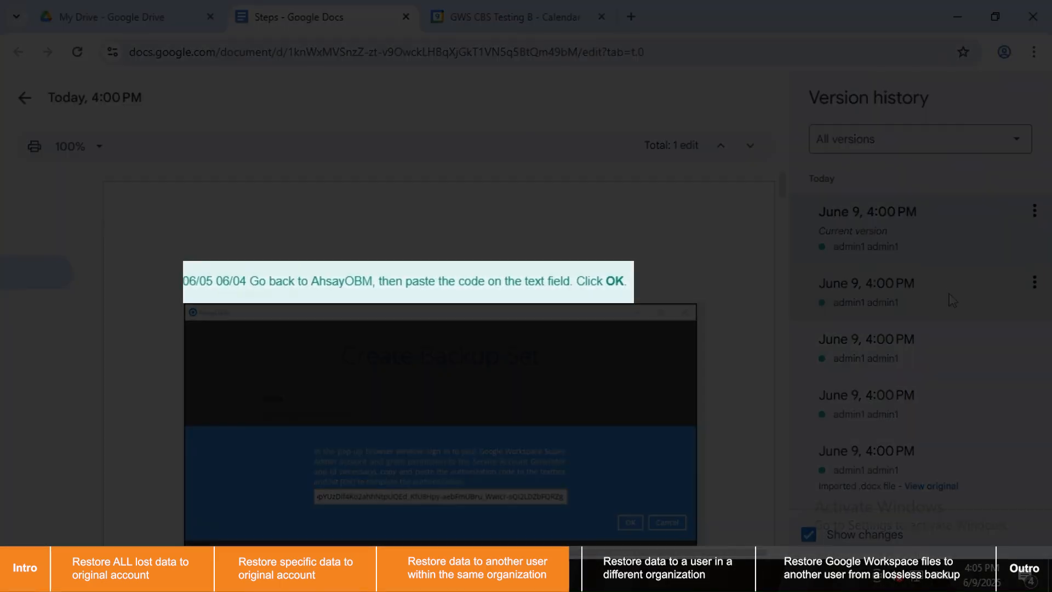
click(931, 290)
click(947, 350)
click(948, 423)
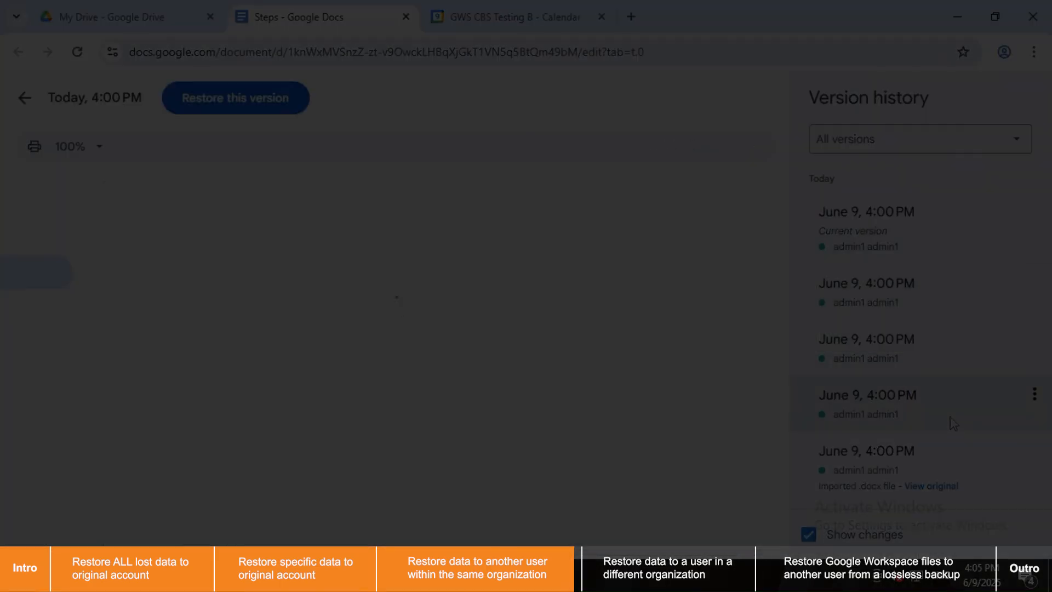
click(940, 455)
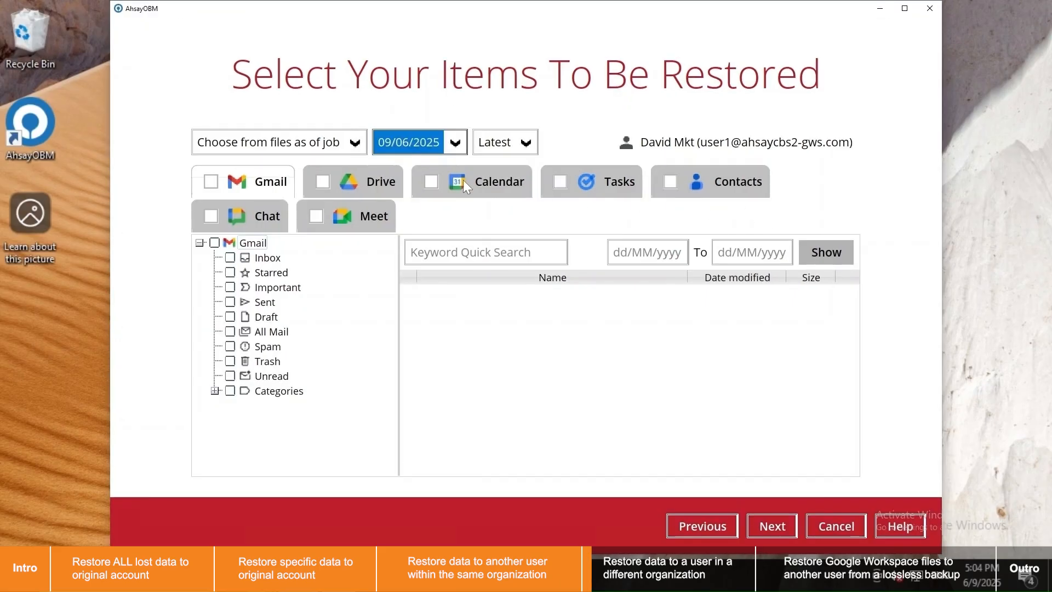
Step: Select the entire Calendar for restore and review the contents of its three calendars, including Holidays in Philippines
click(431, 182)
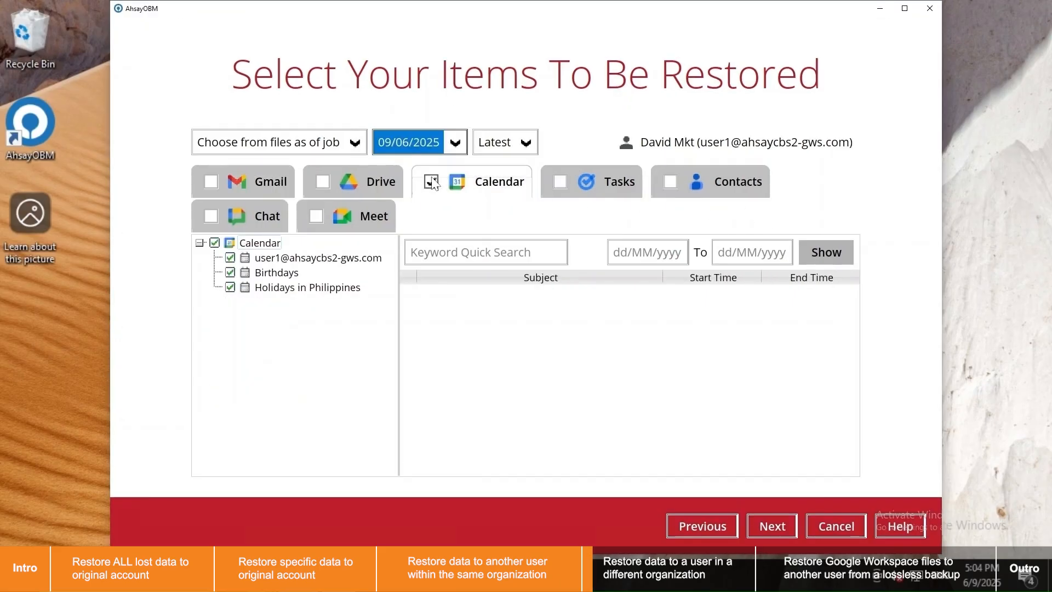
click(291, 260)
click(280, 273)
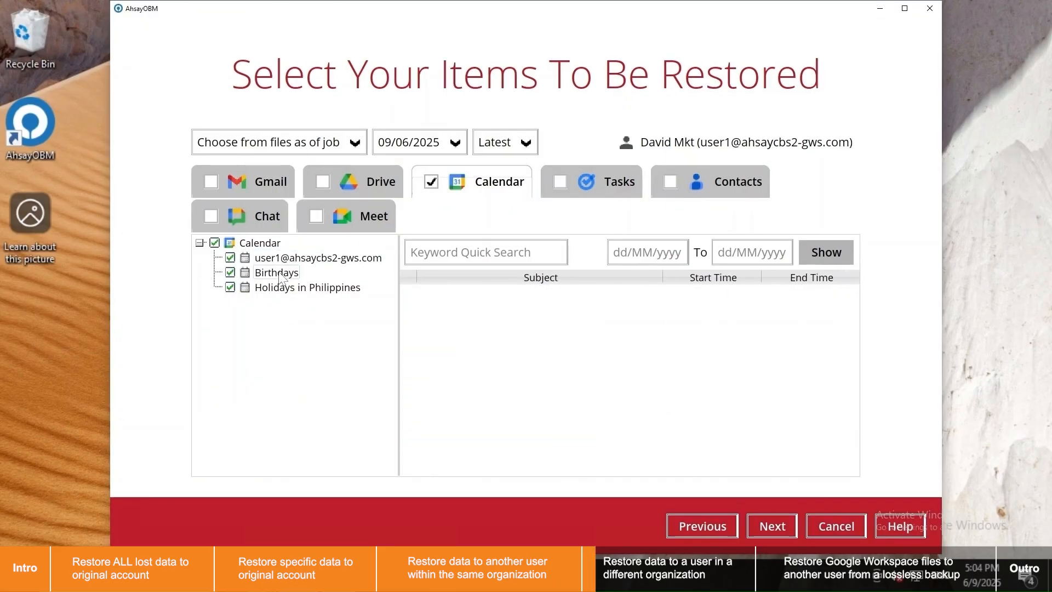
click(279, 290)
drag(852, 329, 844, 452)
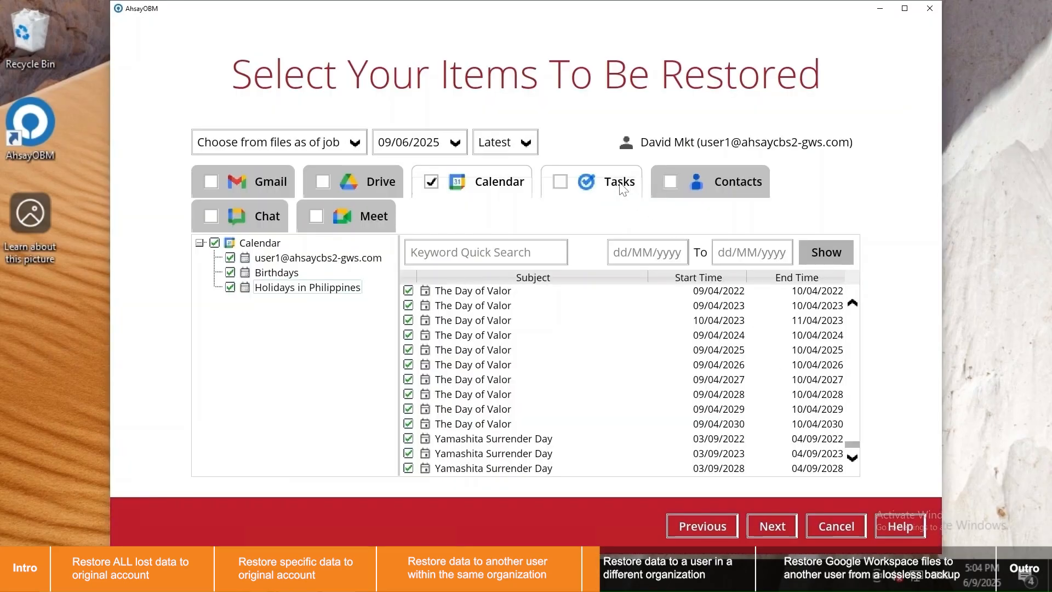
Step: Select the Conduct kick-off meeting and Create project timeline tasks from My Tasks for restore
click(608, 182)
click(266, 265)
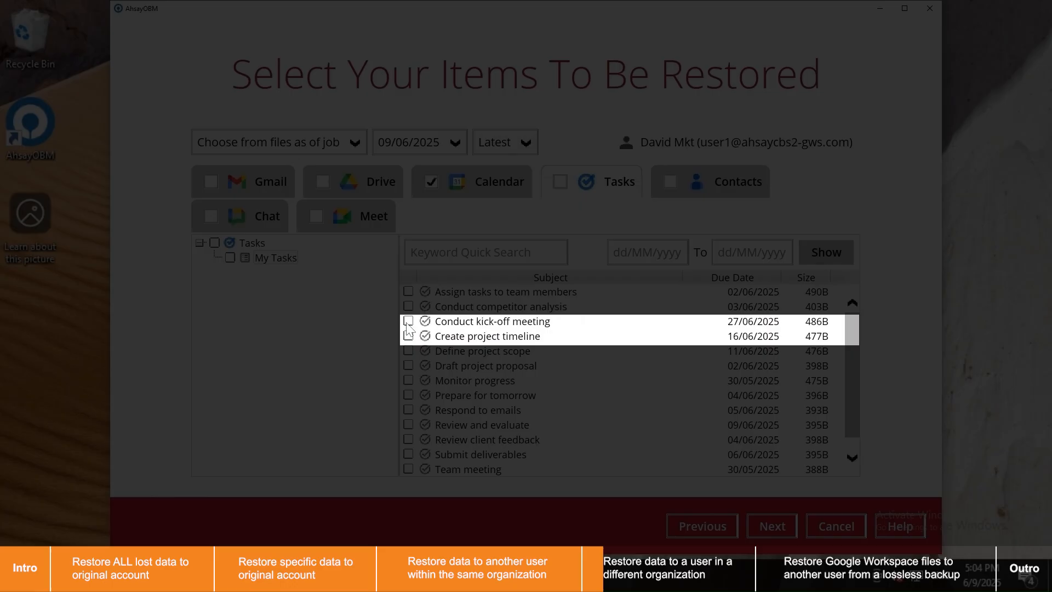
click(408, 321)
click(408, 336)
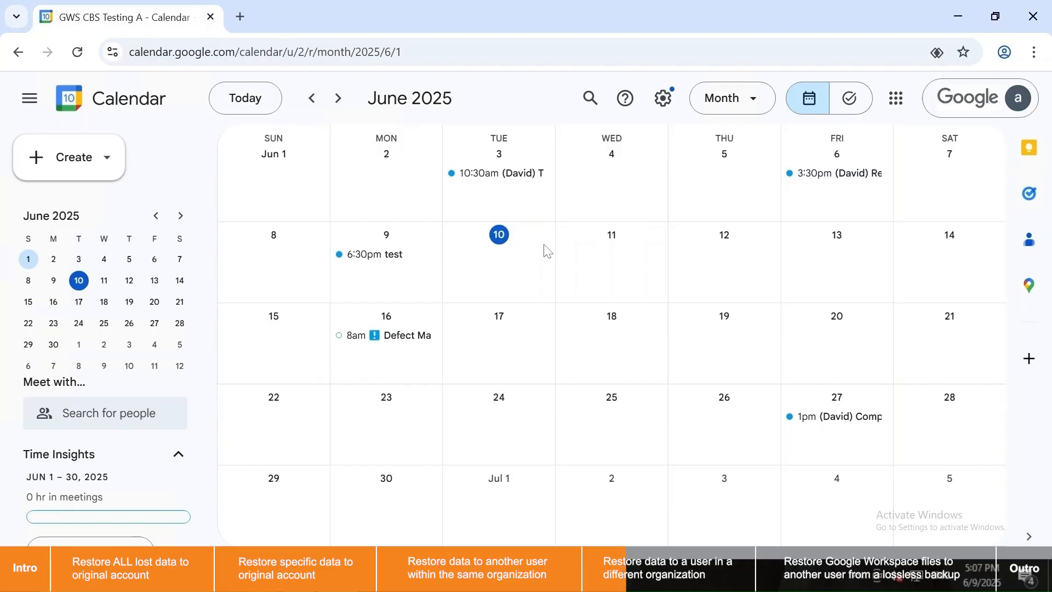
Step: Examine the months from January 2025 to November 2026 in the destination account's Google Calendar, and its Tasks list
key(k)
key(k)
key(k)
key(k)
key(k)
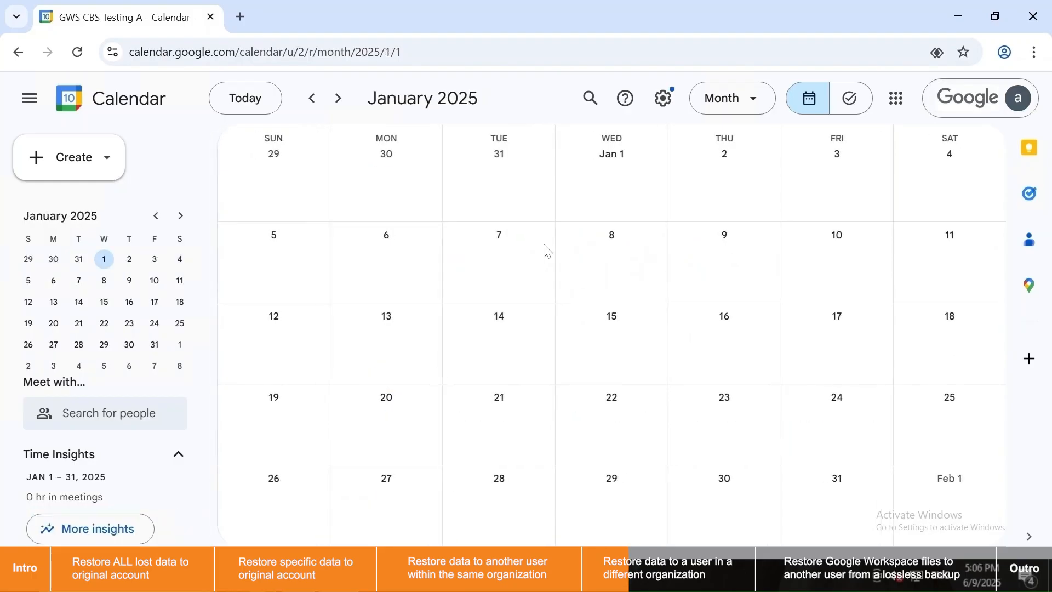
key(j)
key(j)
key(j)
key(j)
key(j)
key(j)
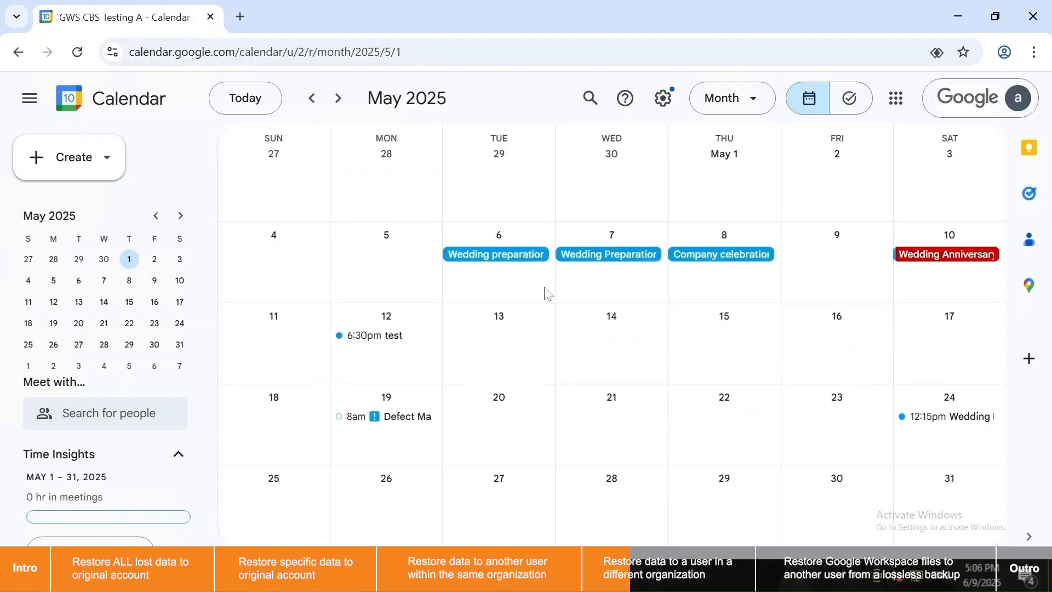
key(j)
key(j)
scroll(546, 294, down, 1)
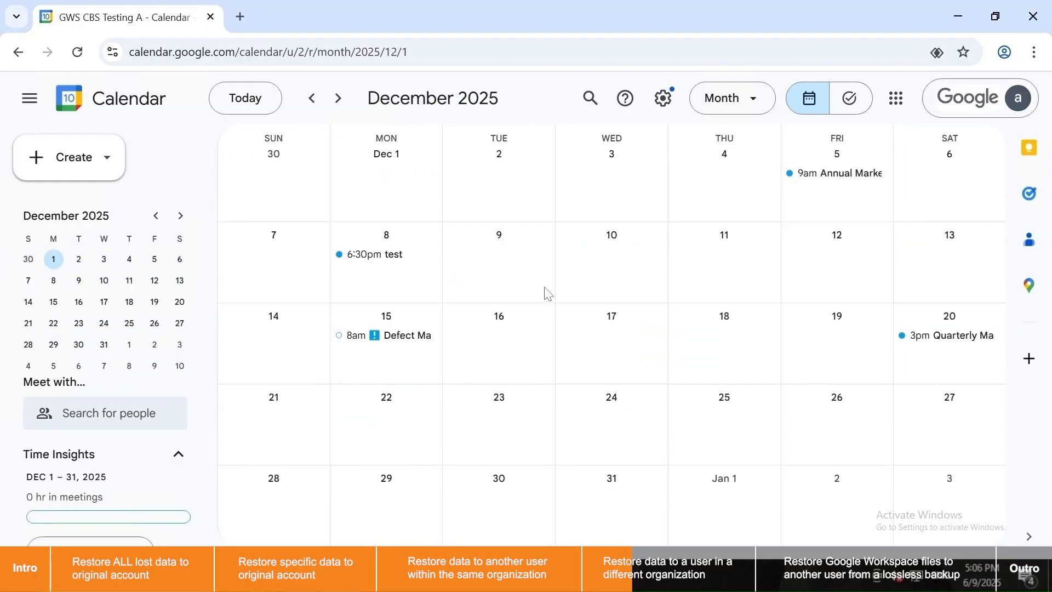
scroll(546, 294, down, 3)
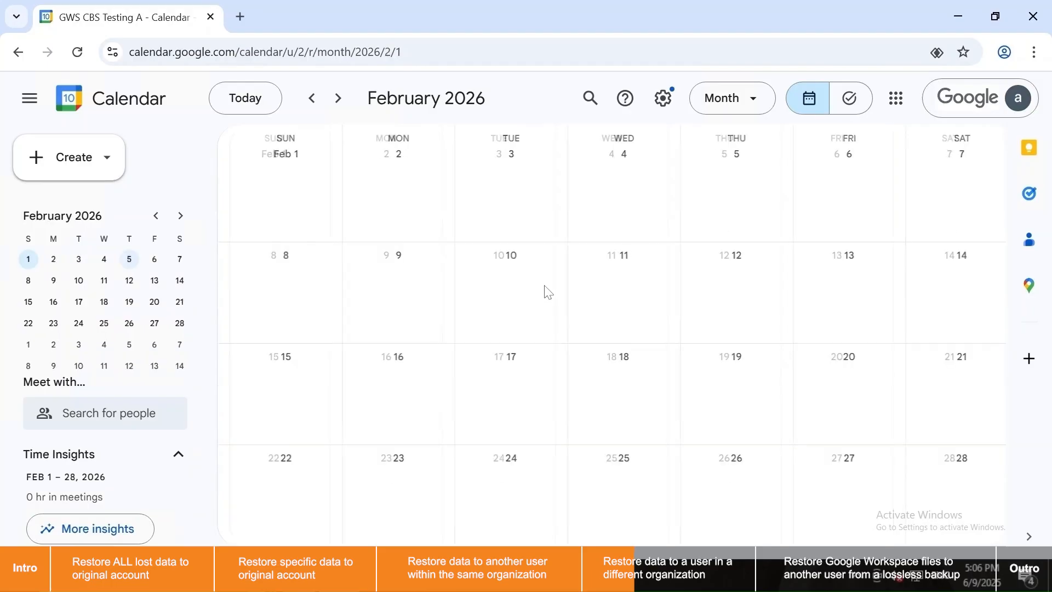
scroll(546, 294, down, 5)
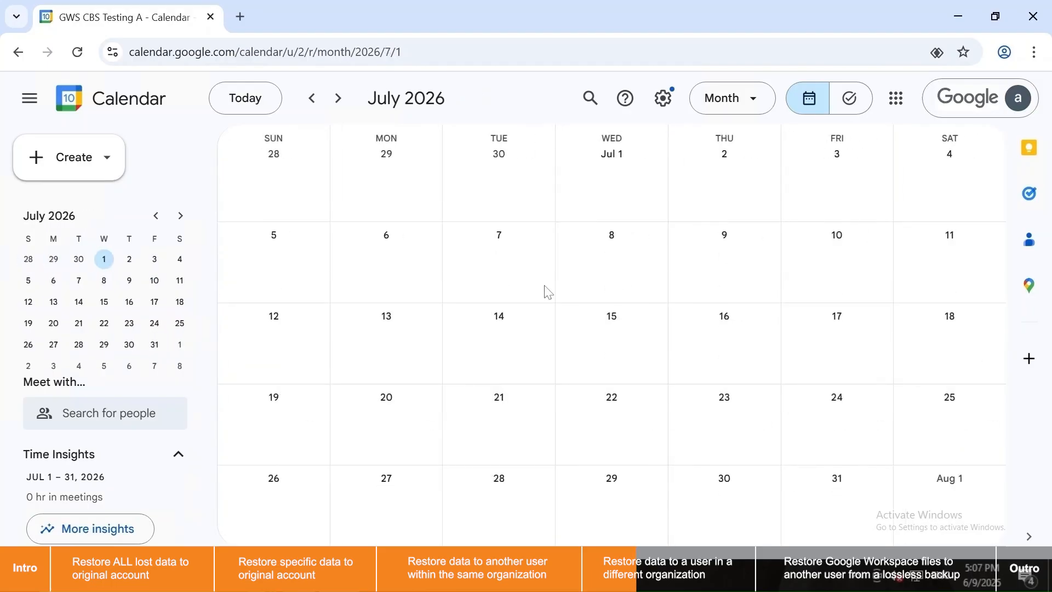
scroll(547, 293, down, 4)
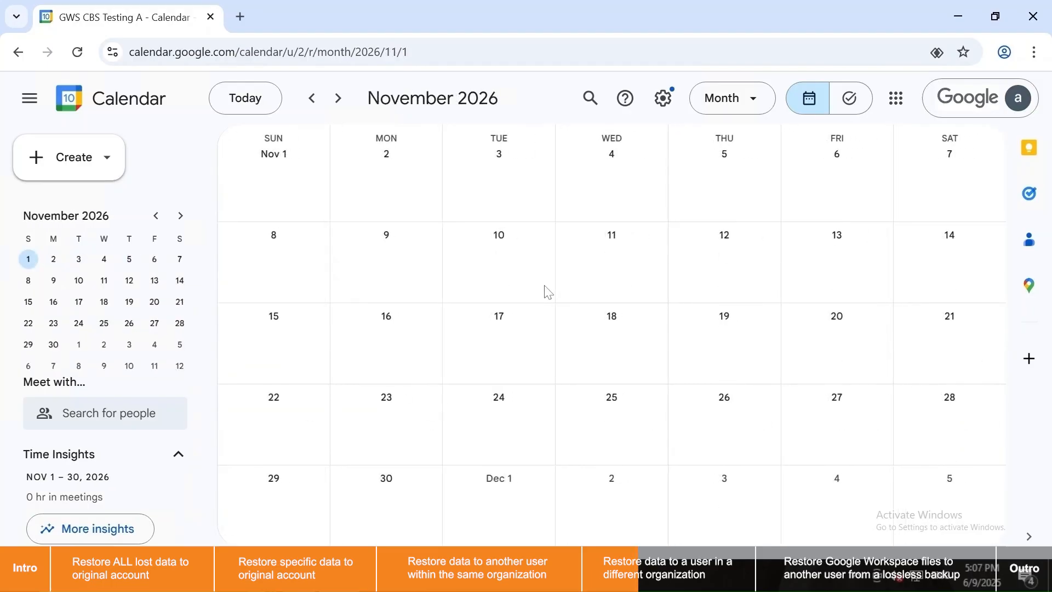
click(1030, 195)
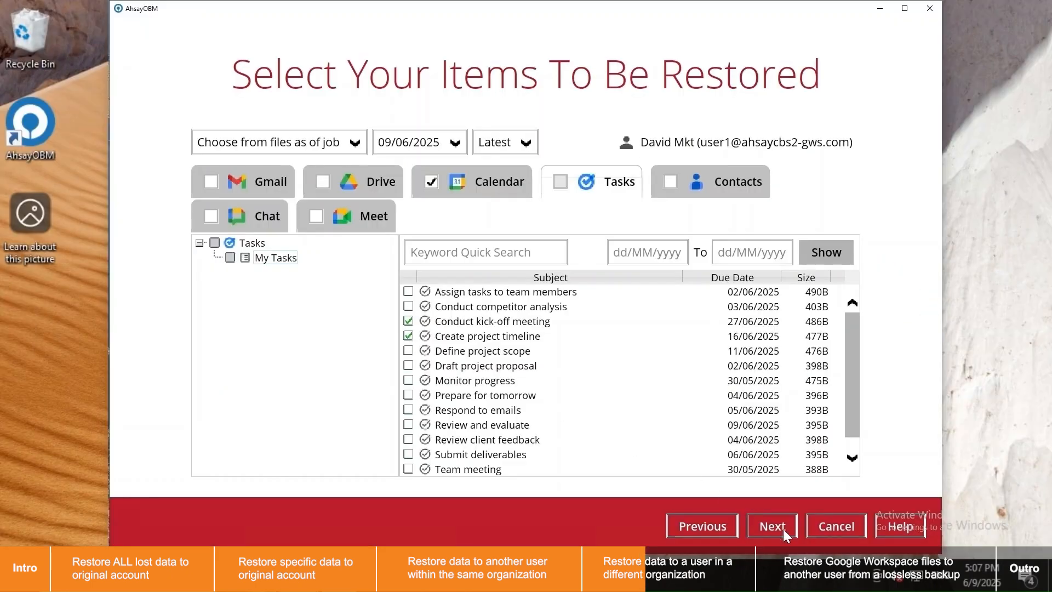
Step: Proceed to the restore location, keep restoring items to Google Workspace, and choose Alternate login account as the location
click(773, 524)
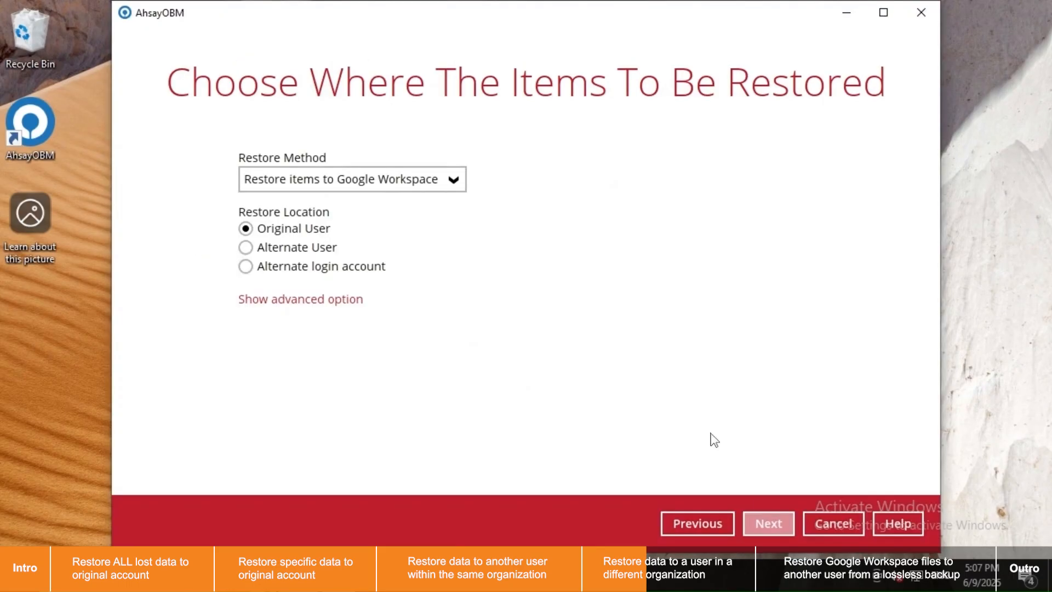
click(453, 183)
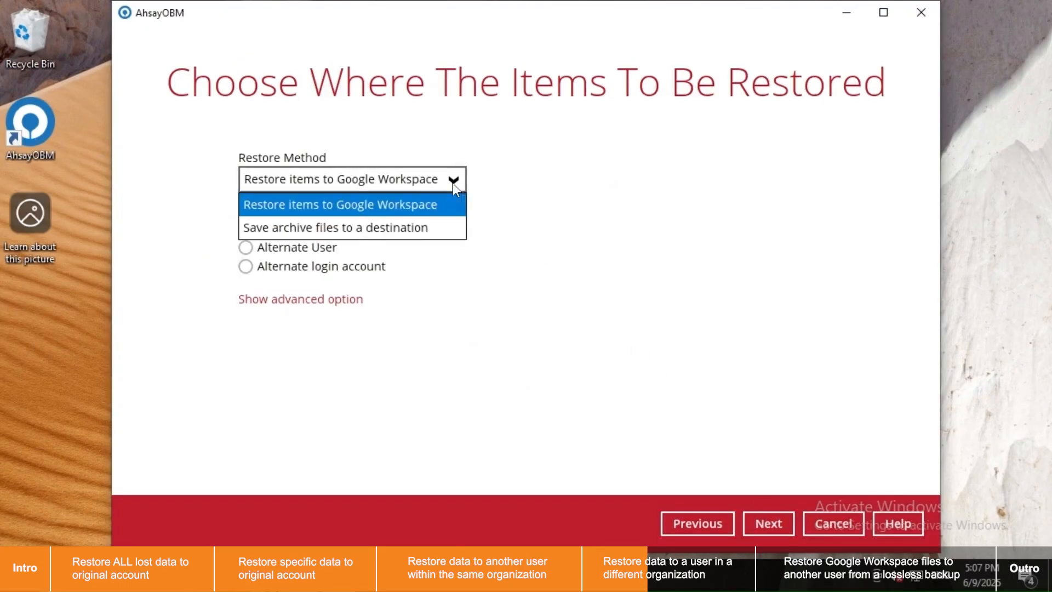
click(542, 196)
click(245, 266)
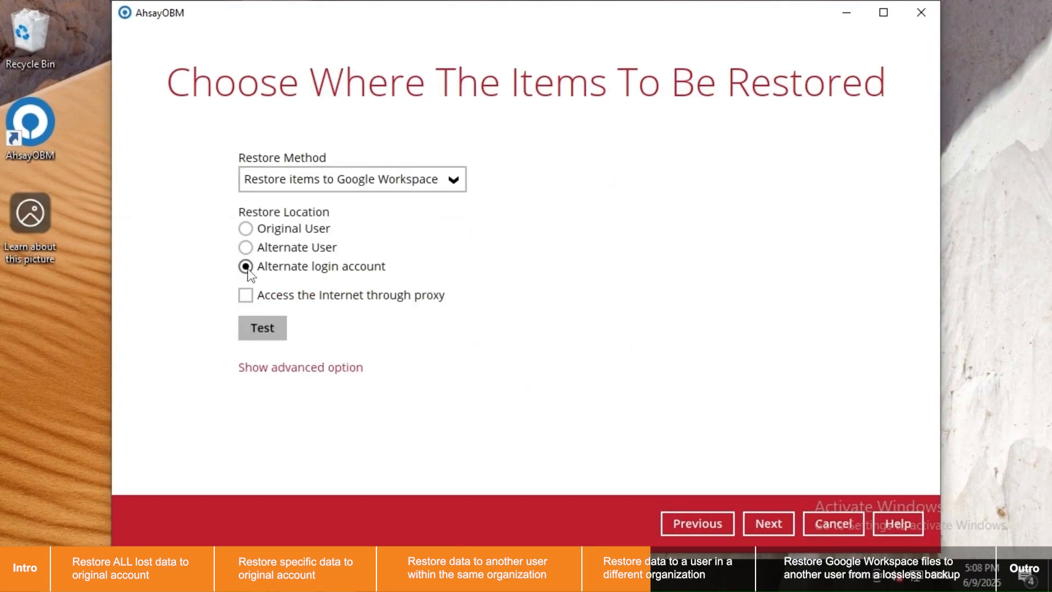
Step: Show the advanced restore options, then test the alternate login account connection and start its Google authorization
click(327, 371)
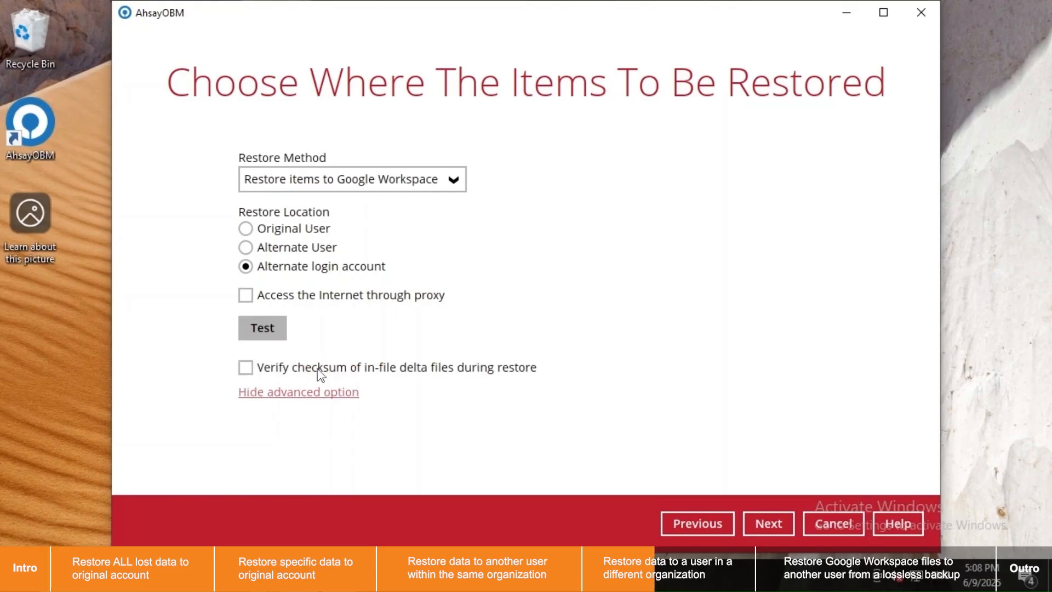
click(272, 331)
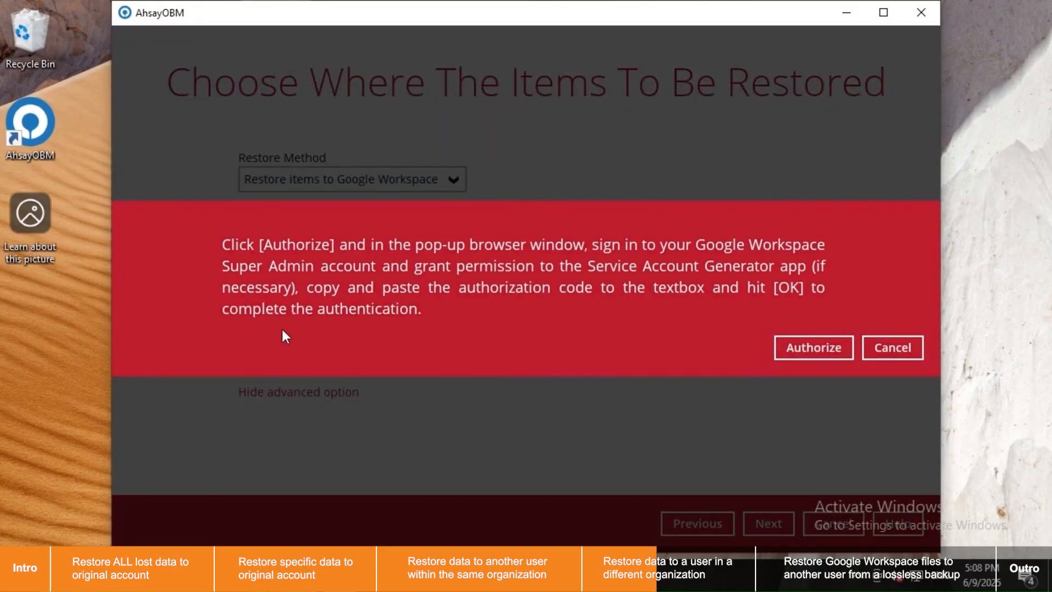
click(792, 348)
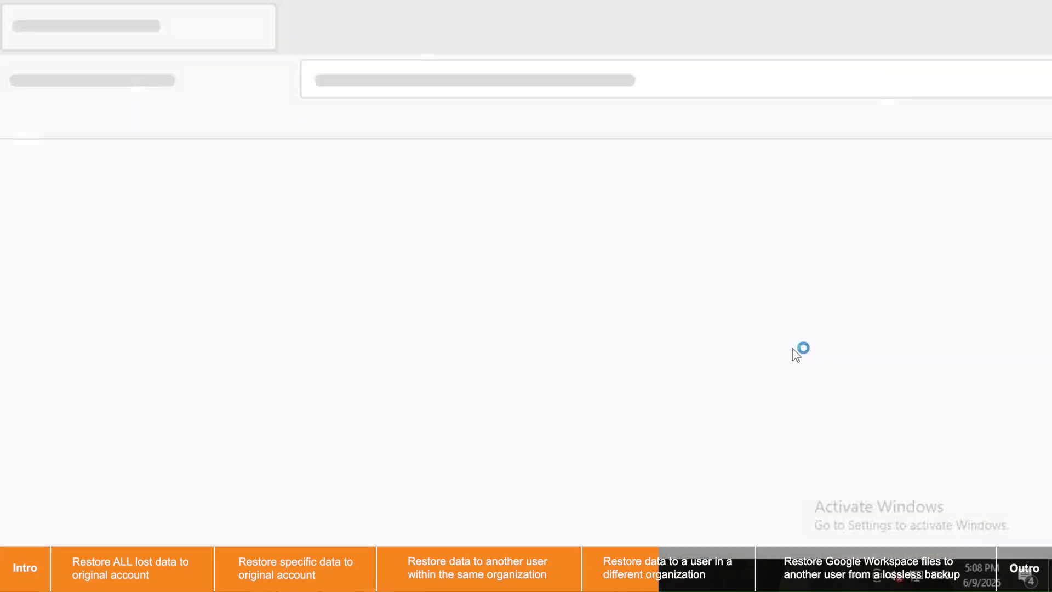
Step: Sign in to Ahsay Workspace Service Account Helper with the super admin's e-mail and account password
key(ctrl+v)
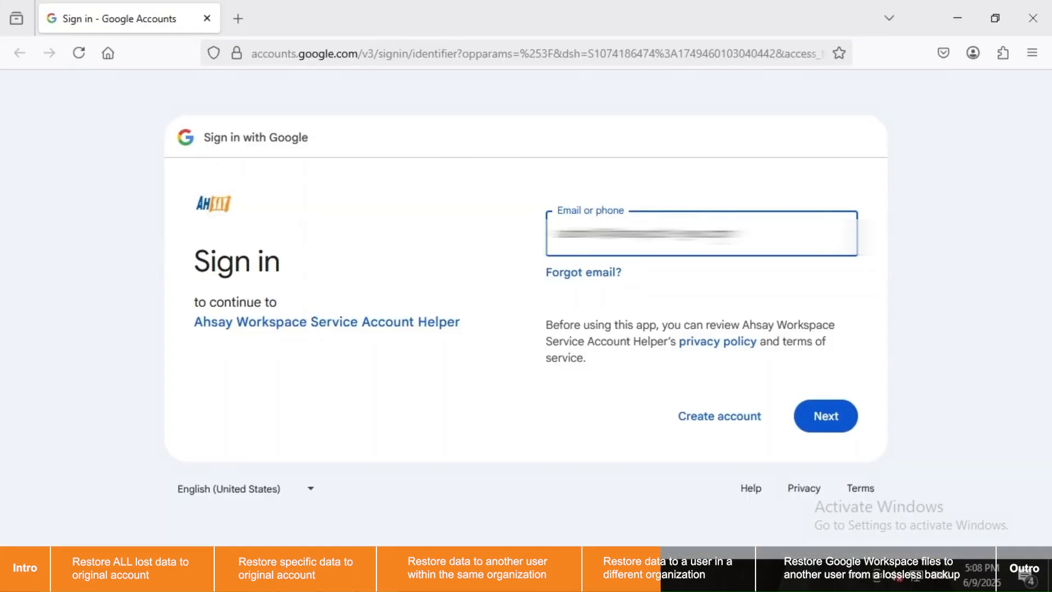
key(Return)
key(ctrl+v)
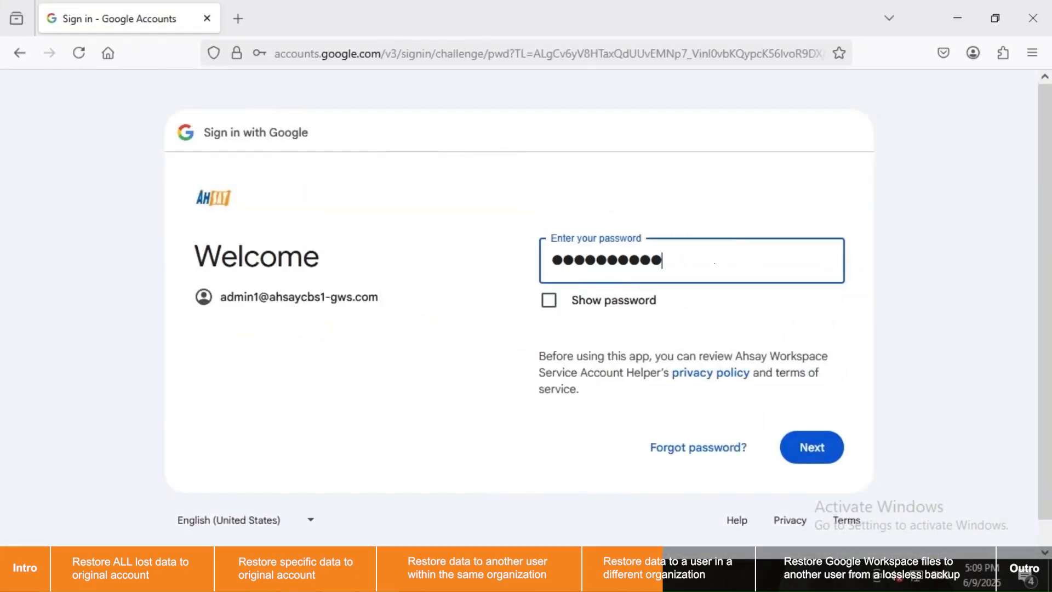
key(Return)
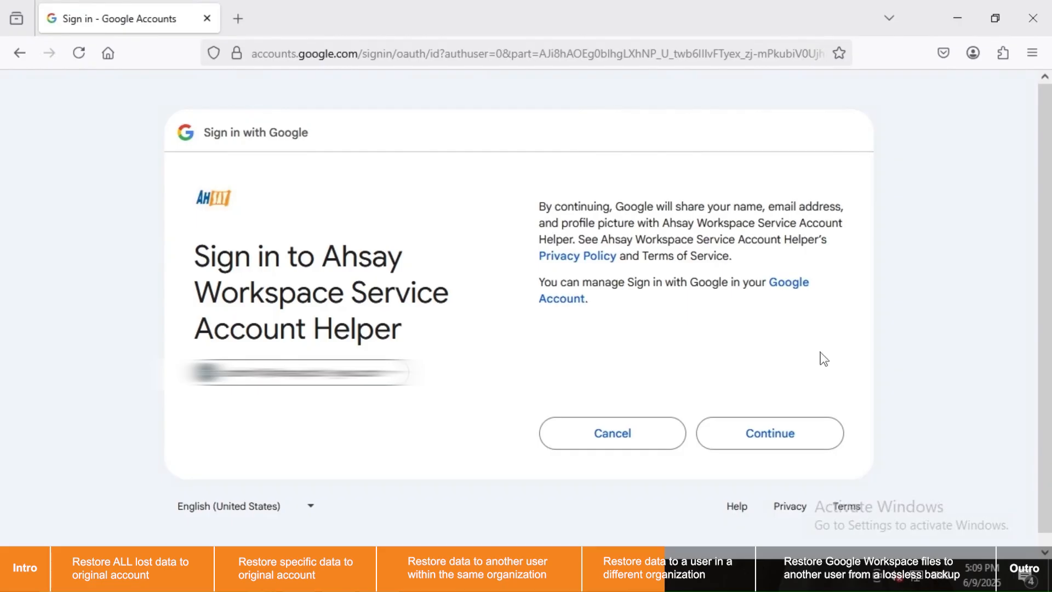
click(805, 430)
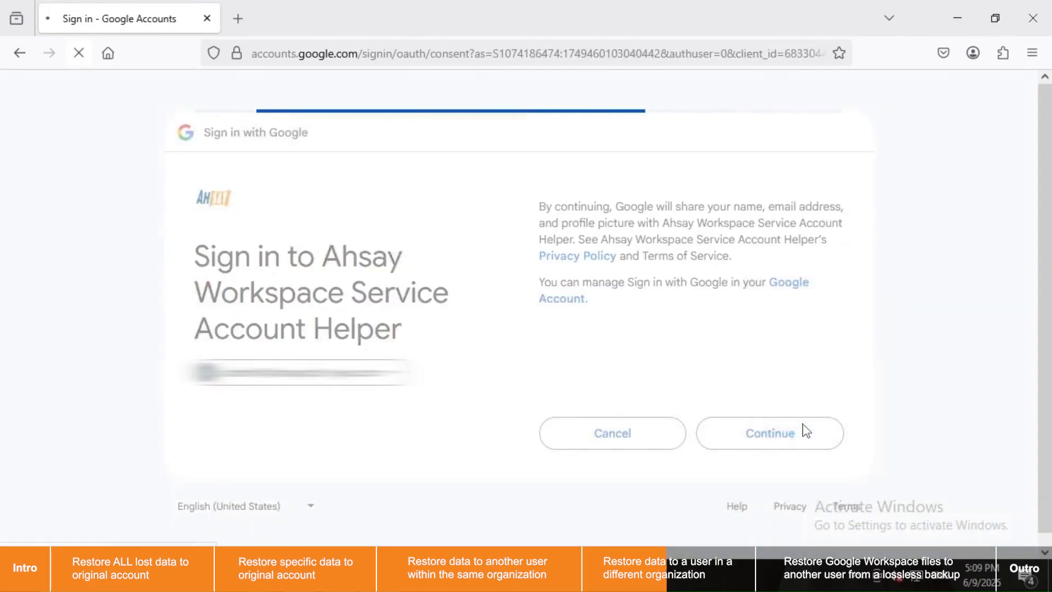
Step: Grant Ahsay Workspace Service Account Helper all of the requested access permissions
scroll(805, 431, down, 10)
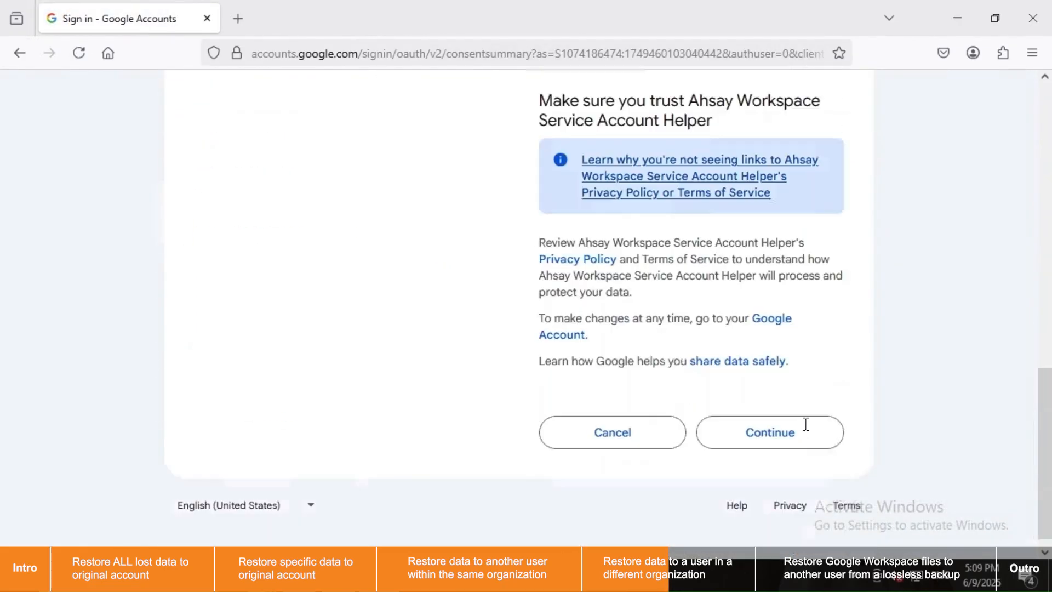
scroll(806, 432, up, 1)
scroll(805, 431, up, 10)
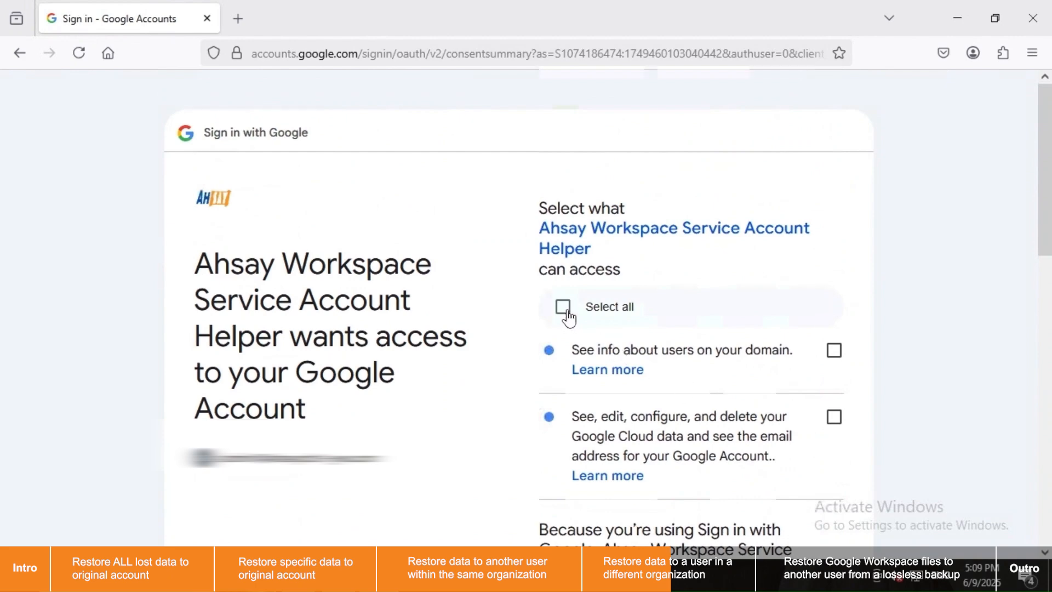
click(562, 307)
scroll(567, 314, down, 10)
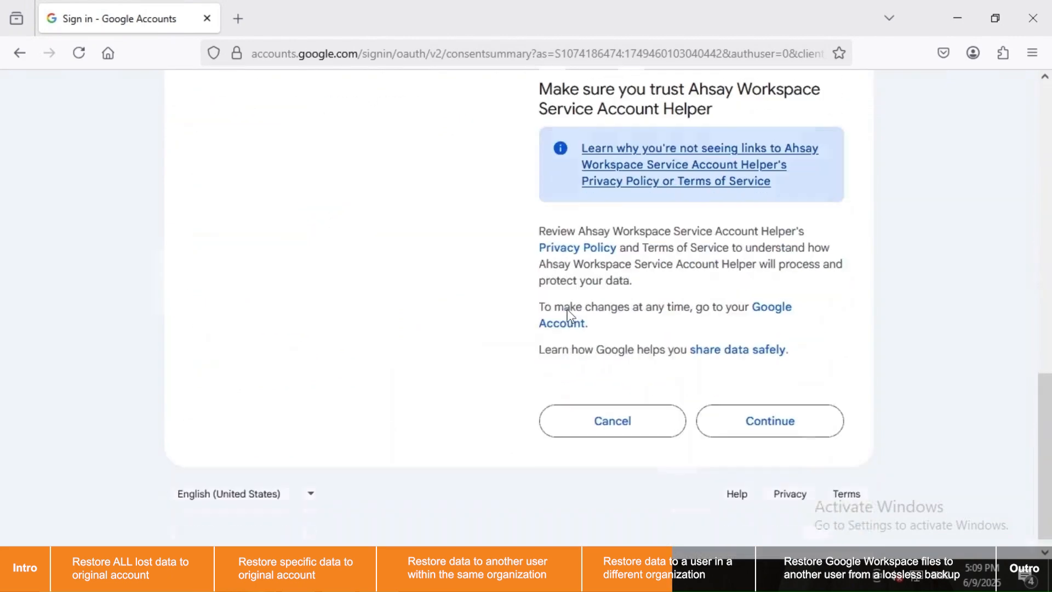
click(777, 434)
Step: Copy the Google Workspace authorization code from the browser, paste it into AhsayOBM's authorization code field, and submit it
triple_click(515, 220)
right_click(508, 216)
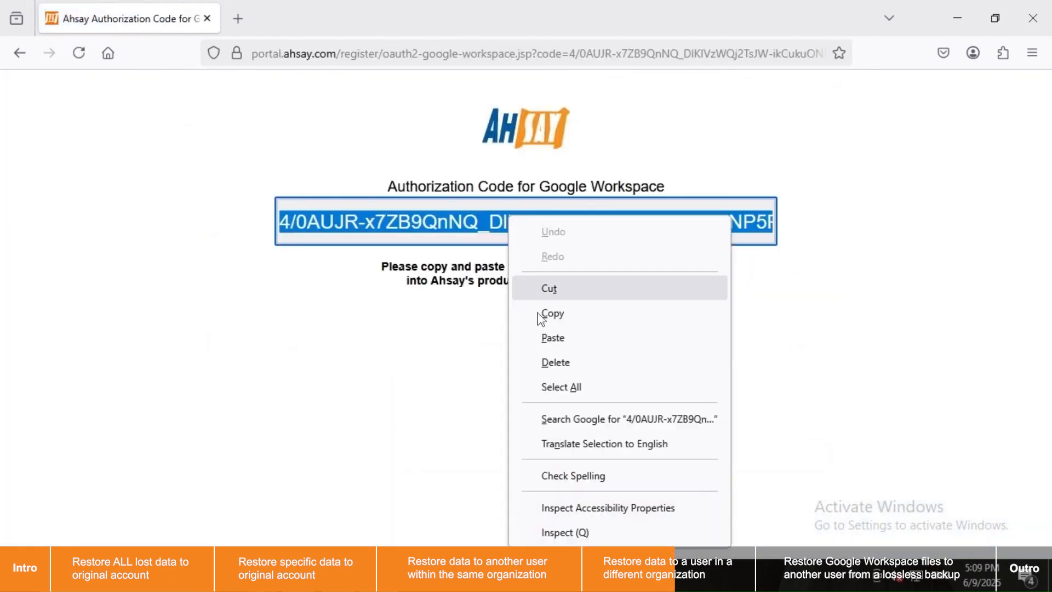
click(540, 314)
key(alt+Tab)
right_click(444, 310)
click(461, 342)
click(831, 353)
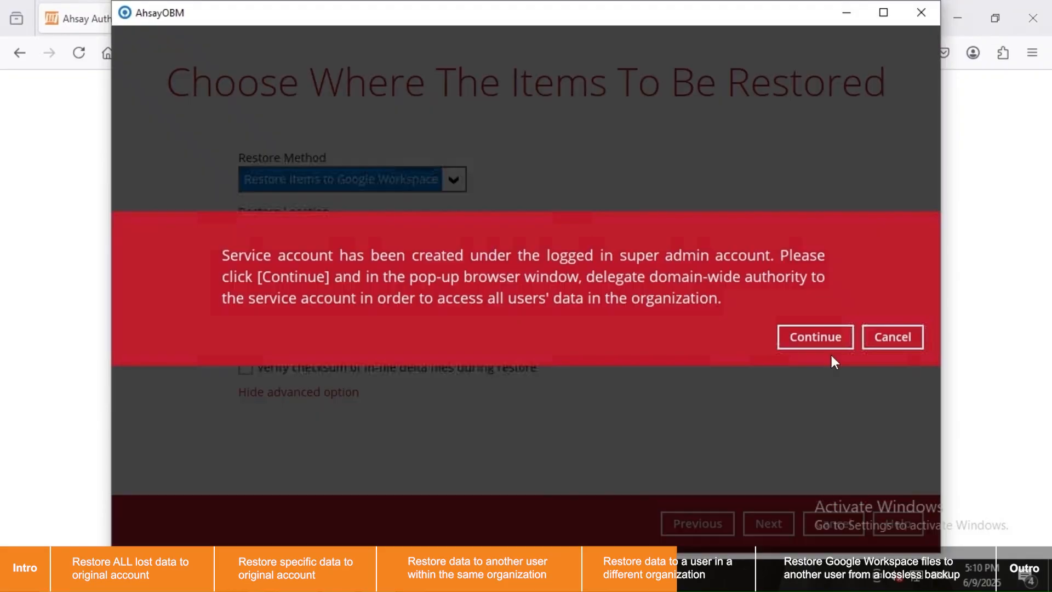
Step: Continue to domain-wide delegation in Google Admin and check the OAuth scopes of the API client matching the client ID in AhsayOBM
click(825, 336)
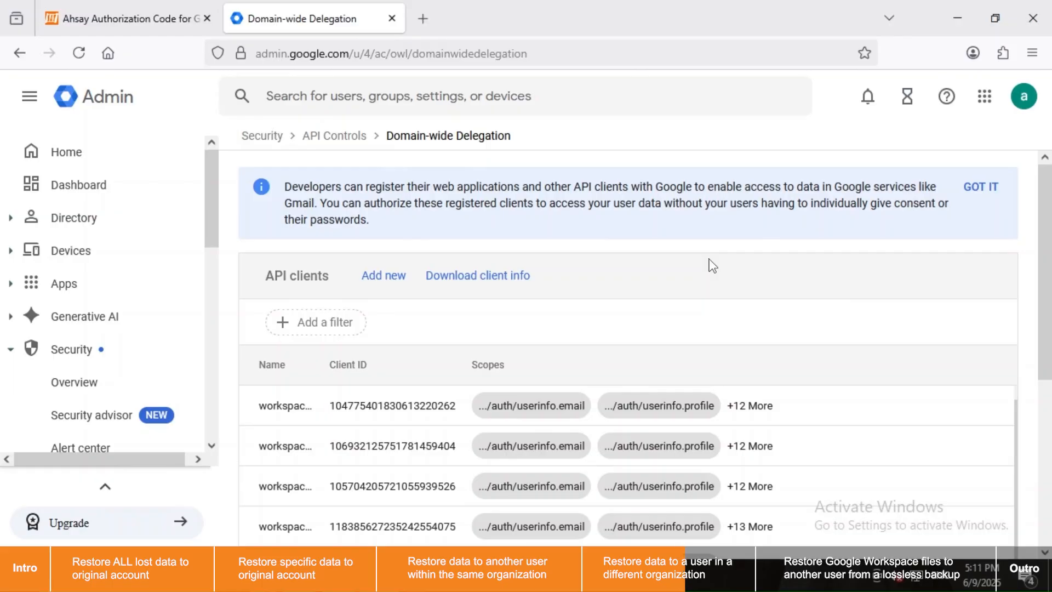
key(alt+Tab)
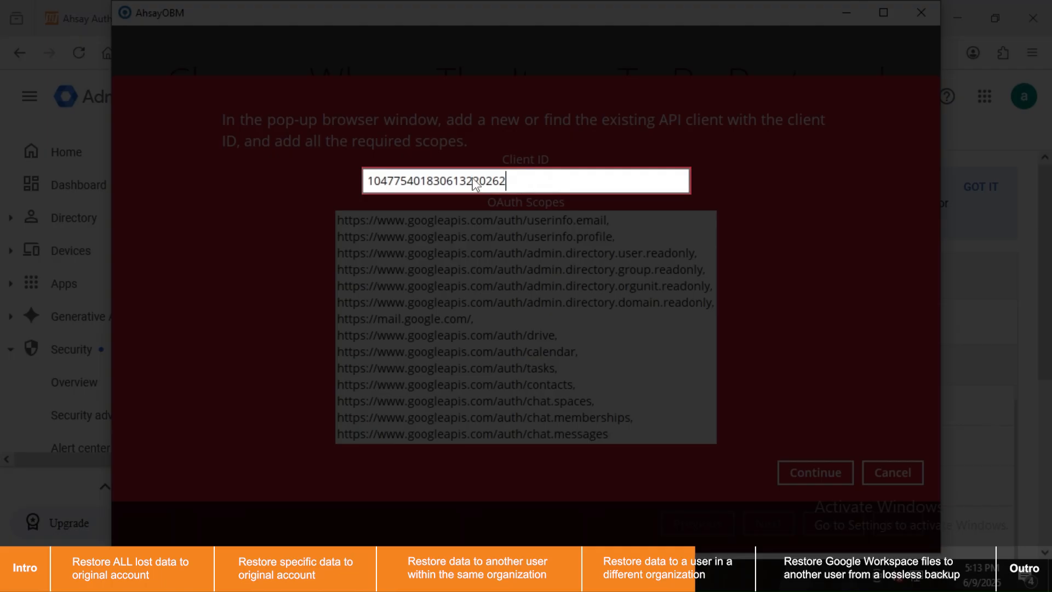
drag(506, 181, 344, 175)
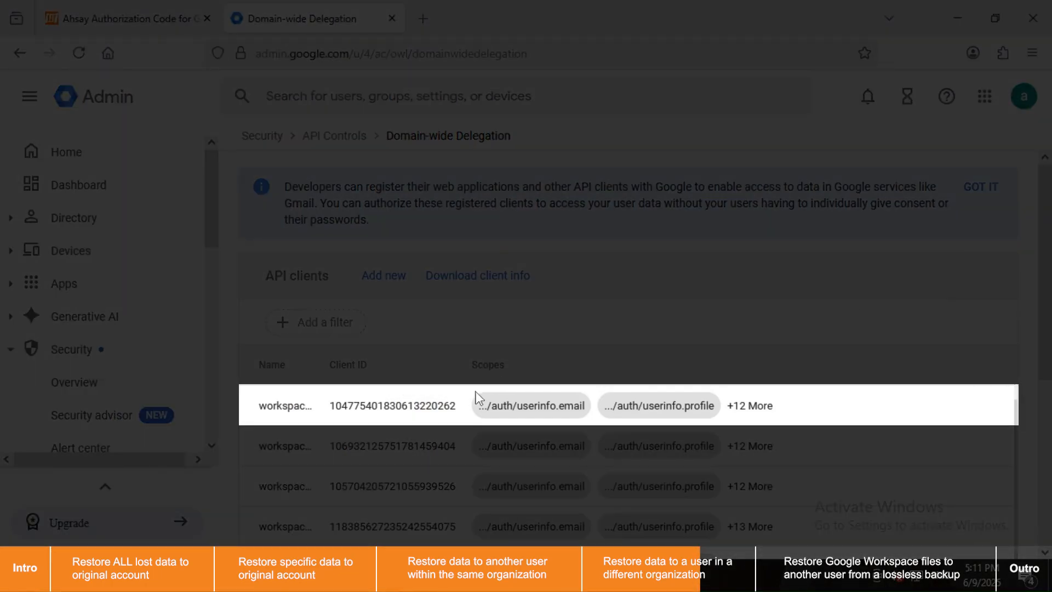
mouse_move(464, 412)
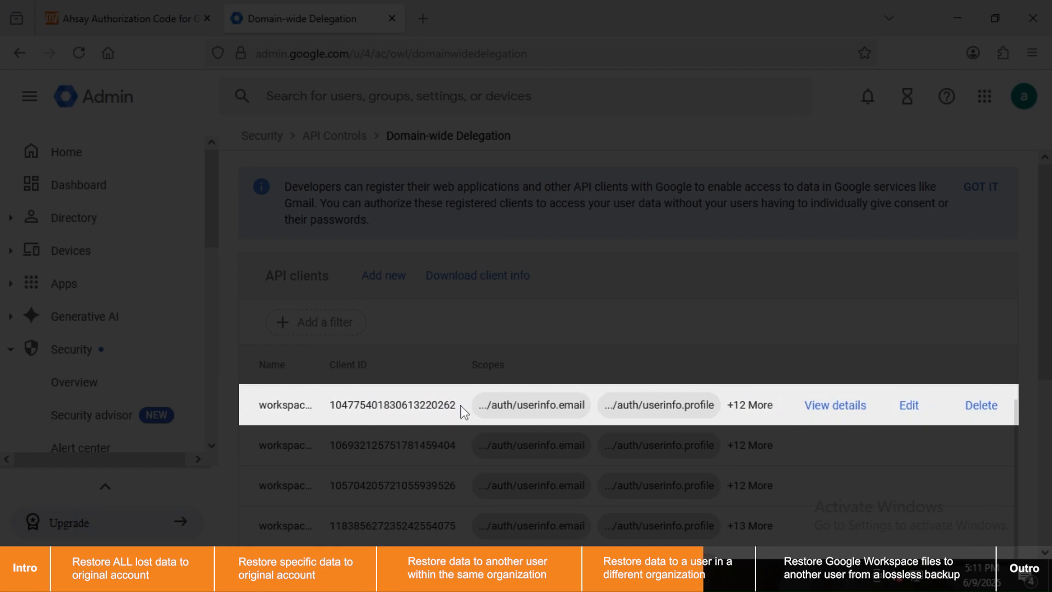
click(906, 407)
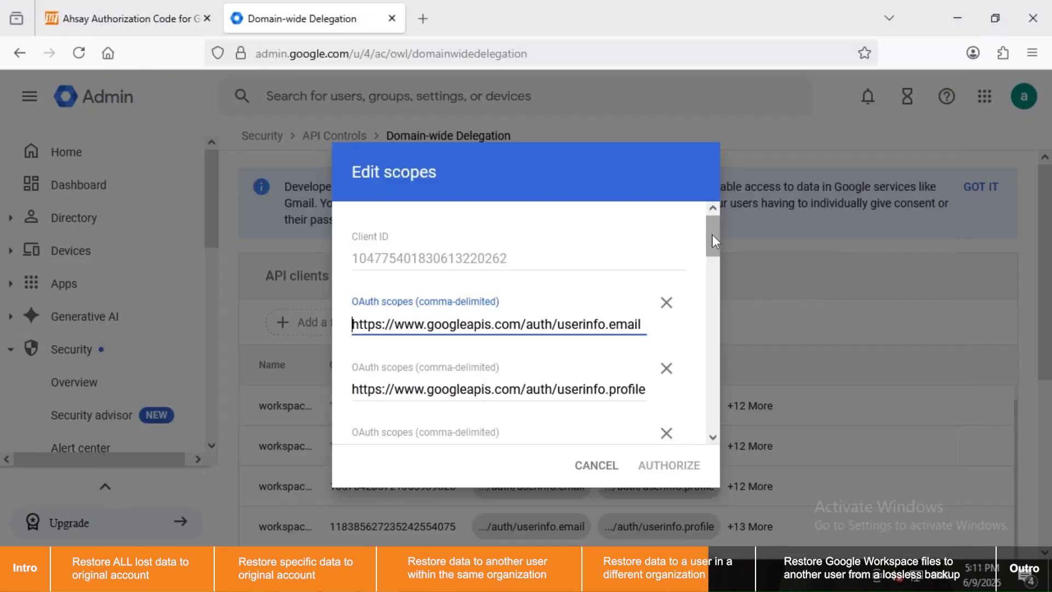
drag(712, 234, 714, 419)
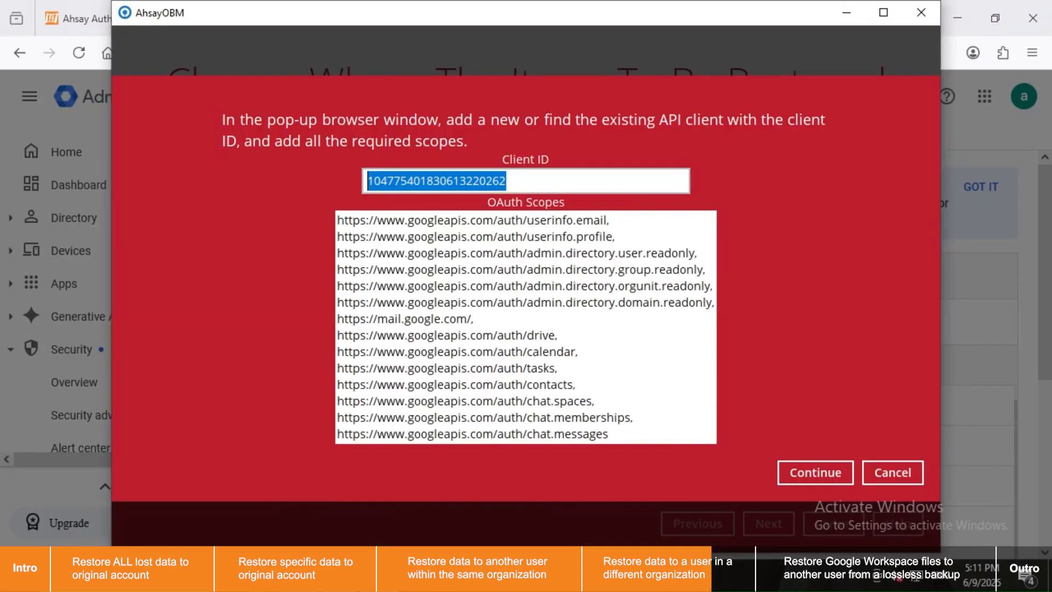
Step: Complete the connection test in AhsayOBM and choose the other organization's admin account as the destination user
click(794, 470)
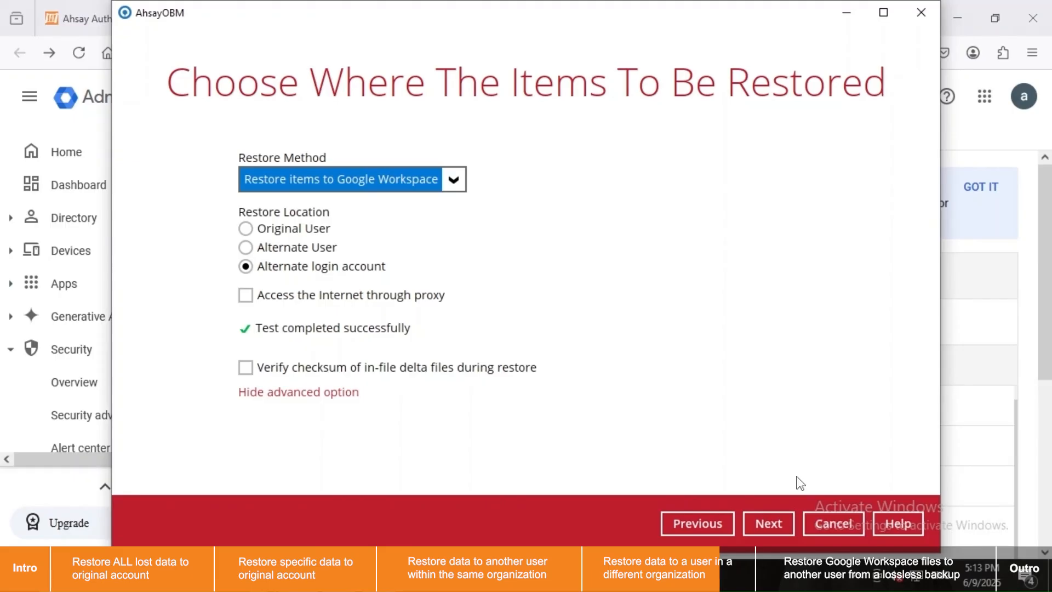
click(762, 517)
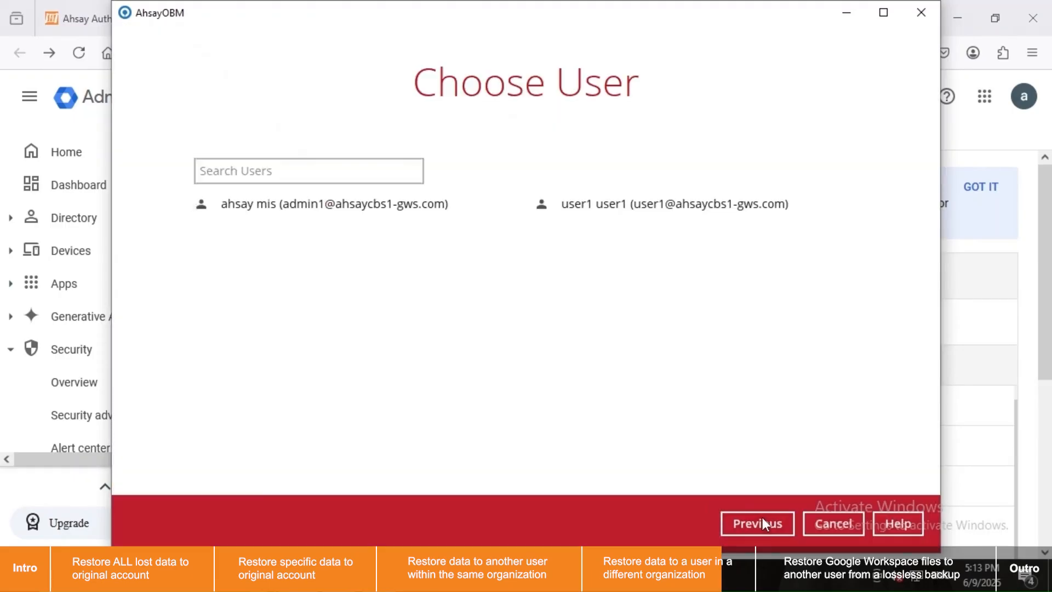
click(356, 215)
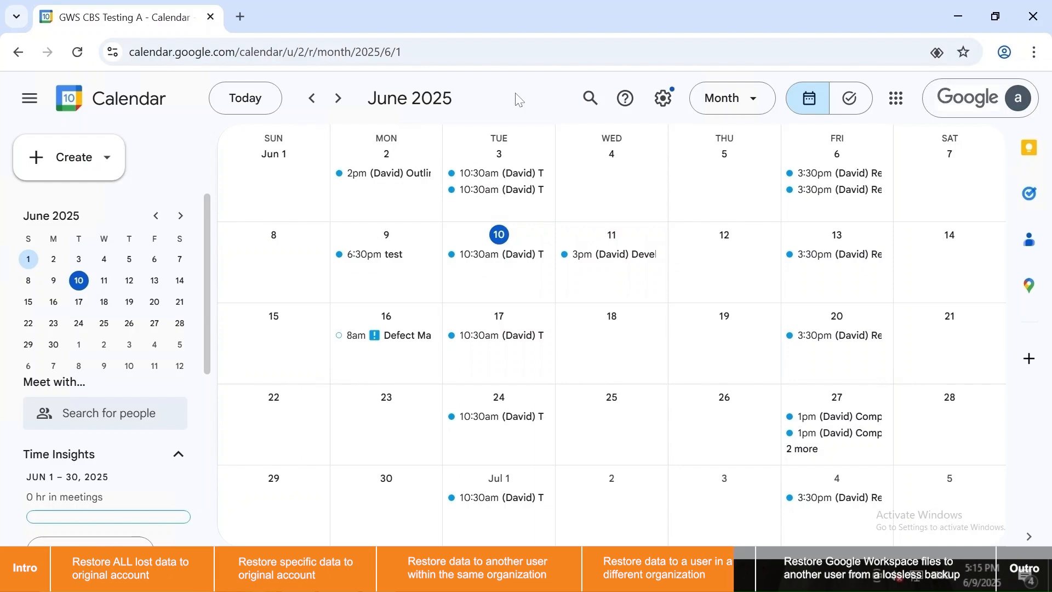
Step: Examine the months from January 2025 to December 2026 in the destination account's Google Calendar, and open its Tasks list
click(313, 100)
click(313, 100)
click(313, 99)
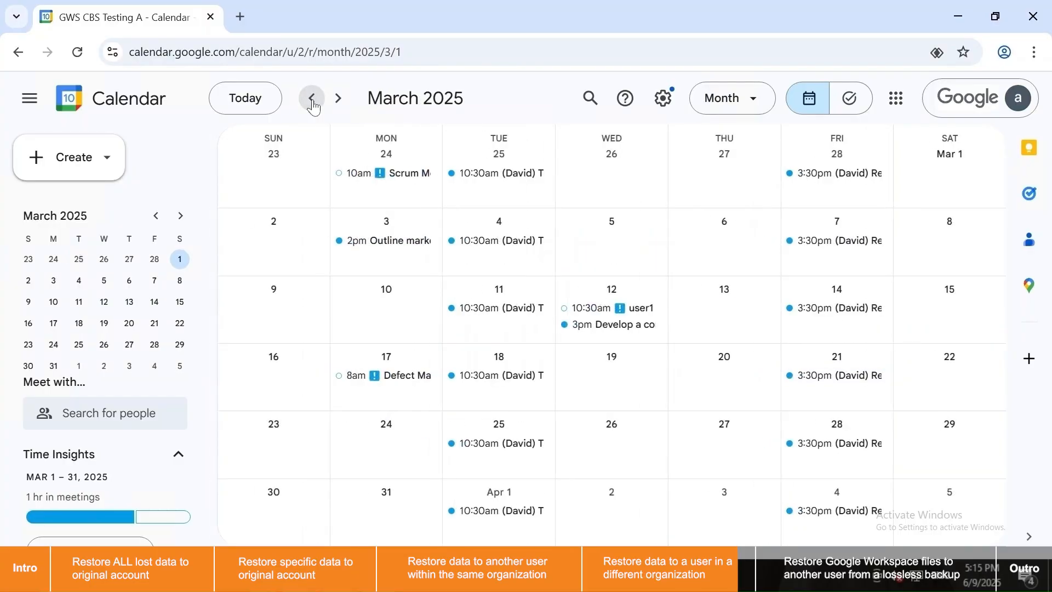
click(312, 100)
click(313, 100)
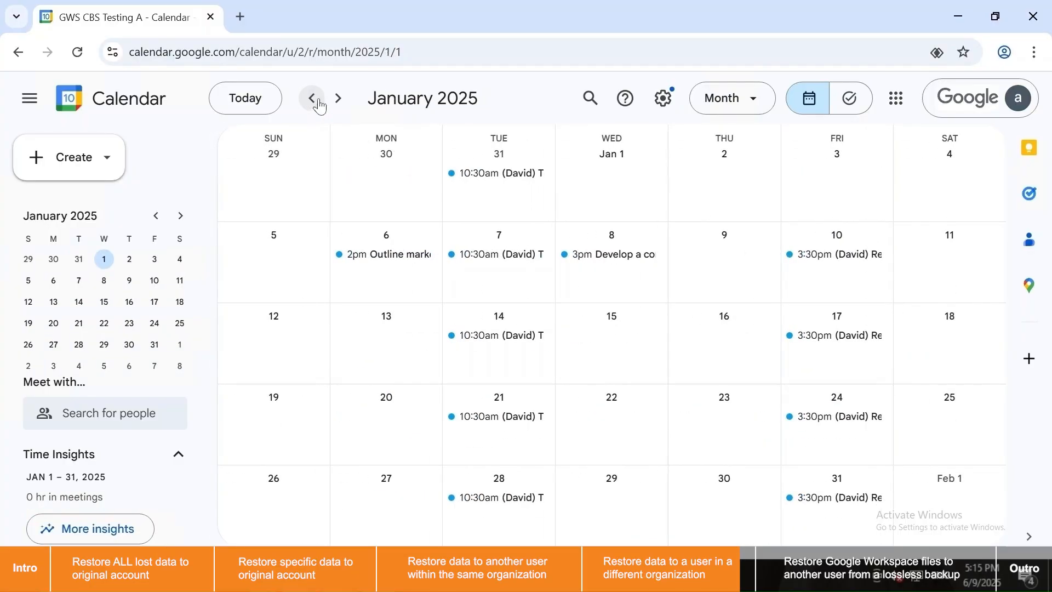
click(340, 100)
click(340, 100)
click(341, 100)
click(340, 100)
click(340, 100)
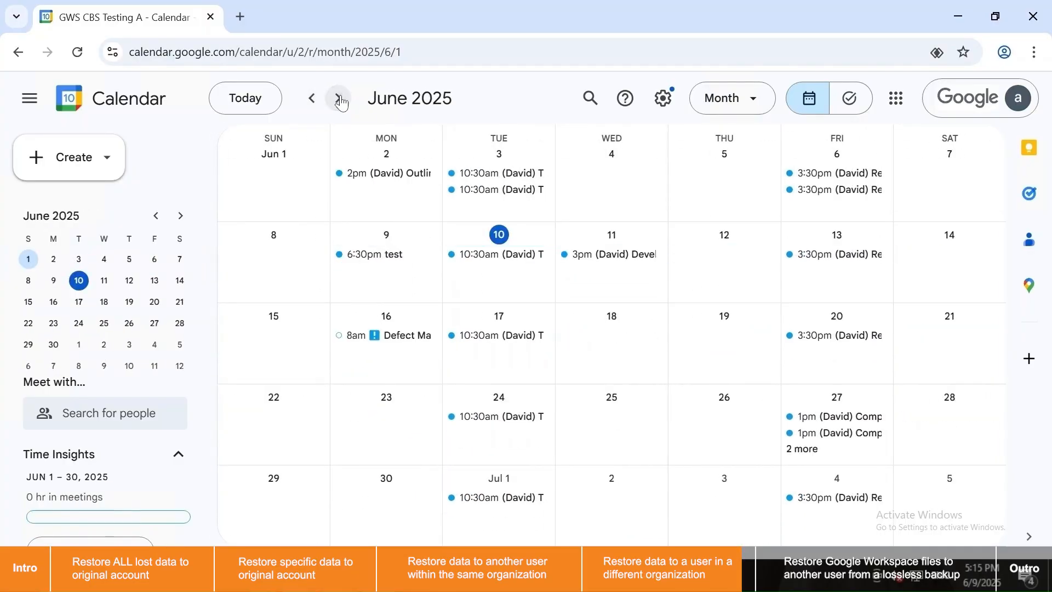
click(340, 100)
click(340, 99)
click(340, 100)
click(340, 100)
click(340, 100)
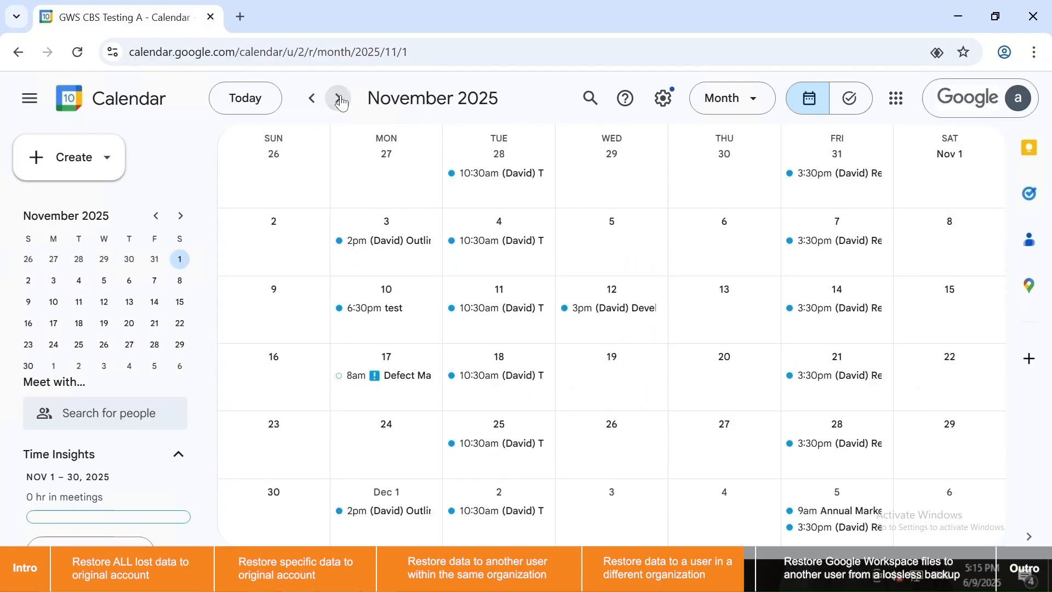
click(340, 100)
click(340, 99)
click(340, 100)
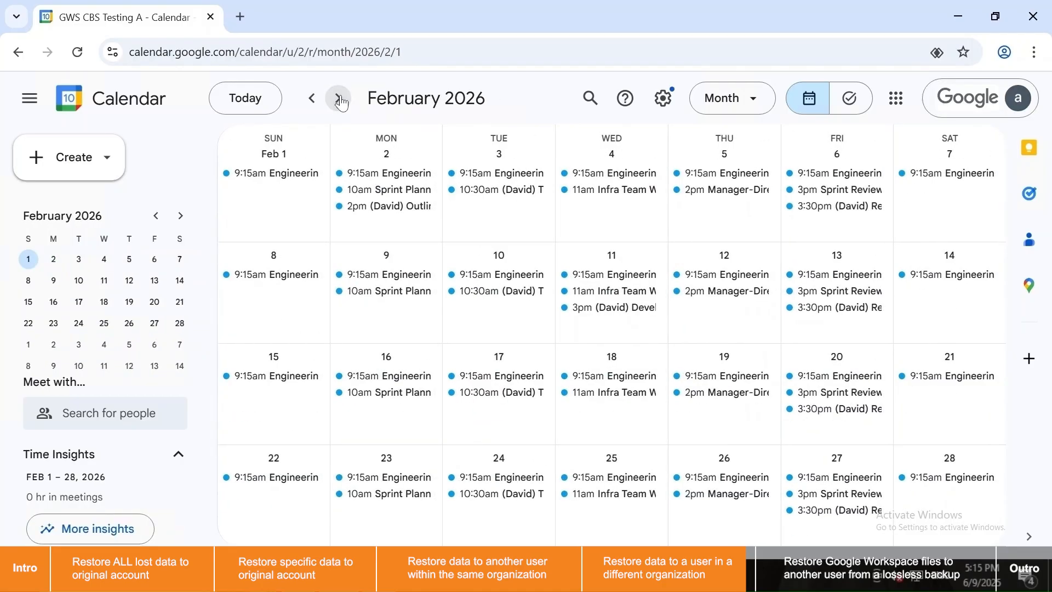
click(340, 99)
click(340, 100)
click(340, 100)
click(340, 99)
click(340, 100)
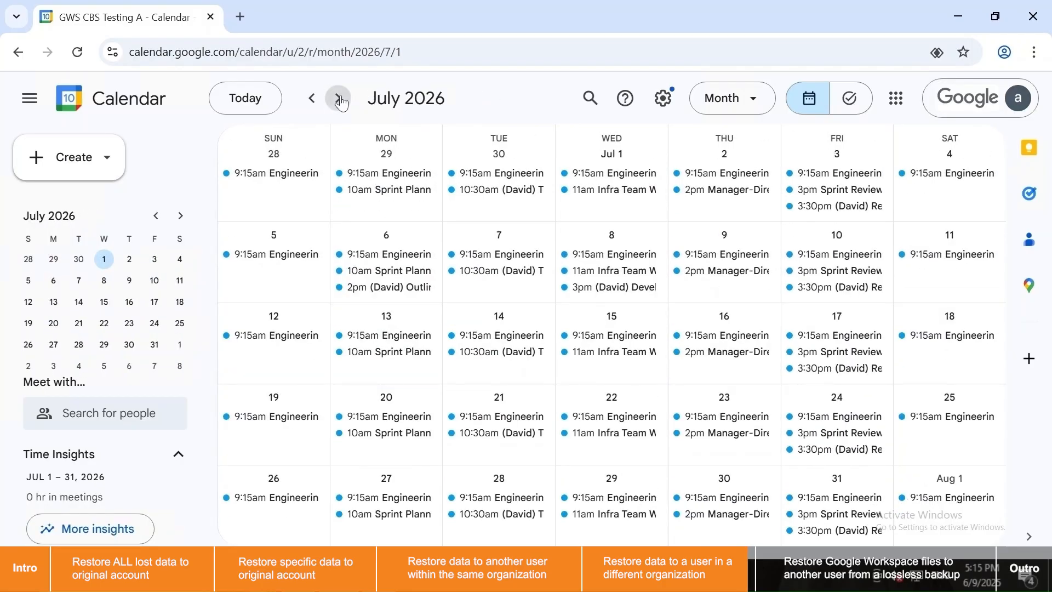
click(340, 100)
click(340, 100)
click(340, 99)
click(341, 100)
click(340, 100)
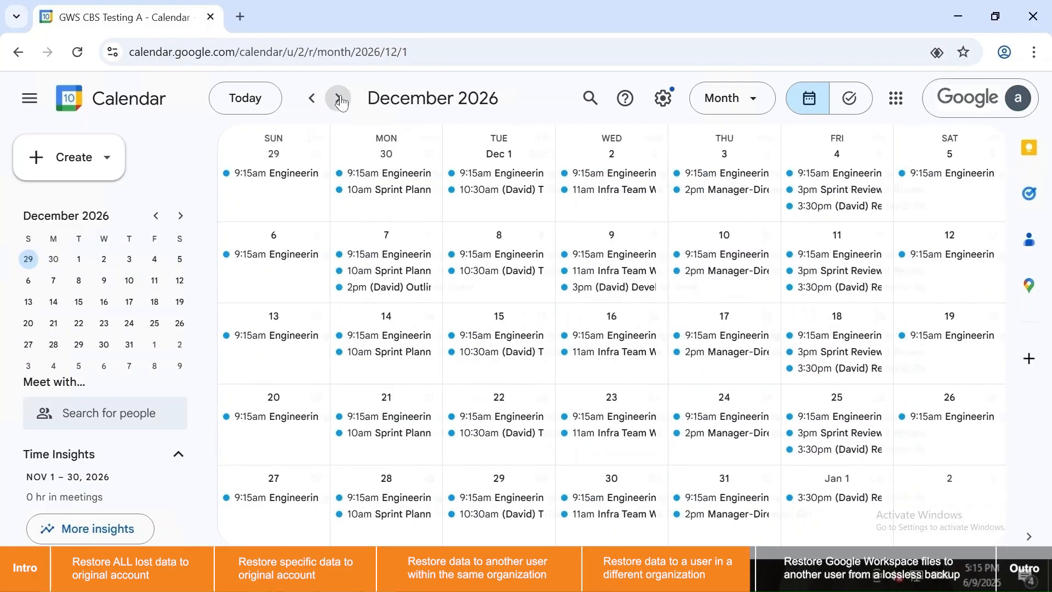
click(1029, 194)
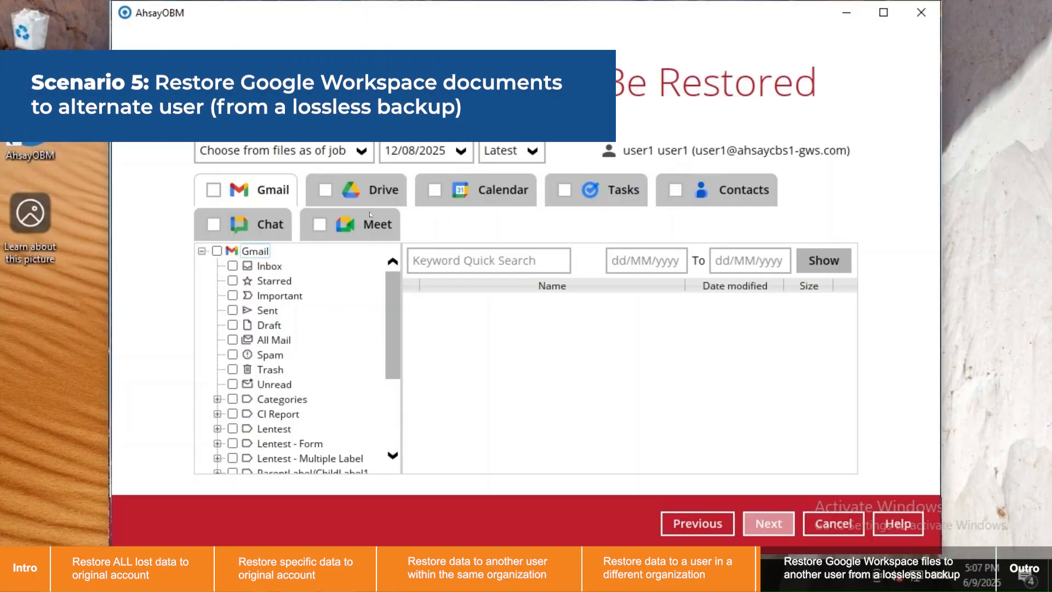
Step: Select the Marketing Department Campaign Tracker spreadsheet in Drive's A.1 Lossless Backup folder for restore
click(349, 194)
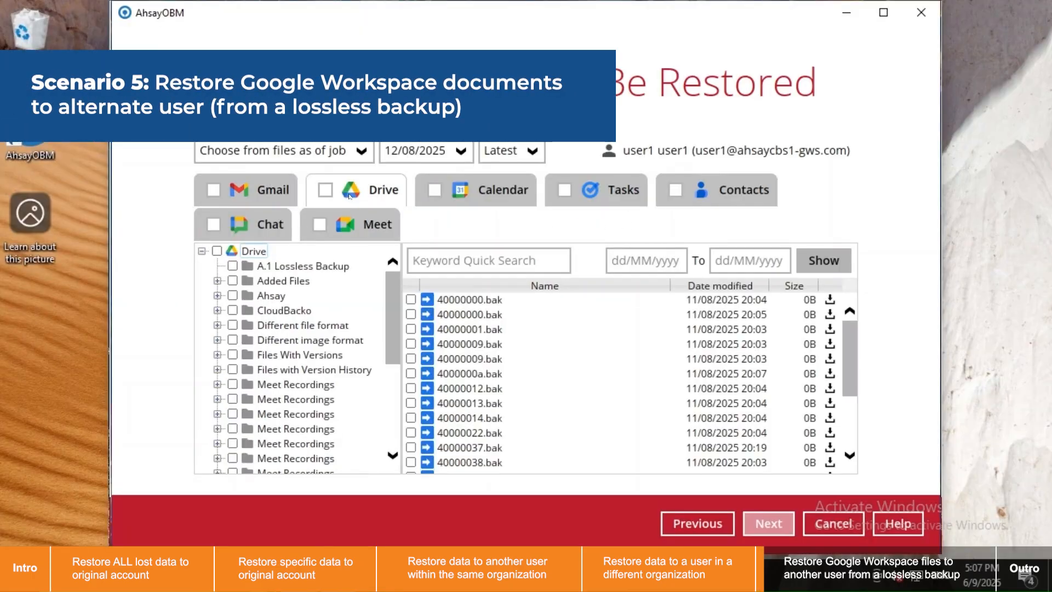
click(338, 267)
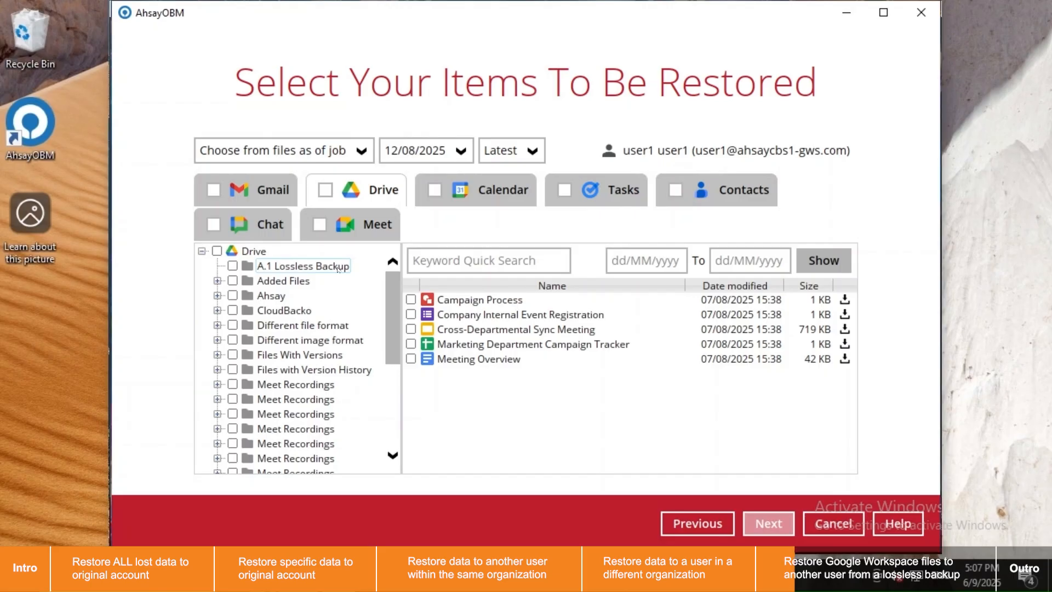
click(411, 343)
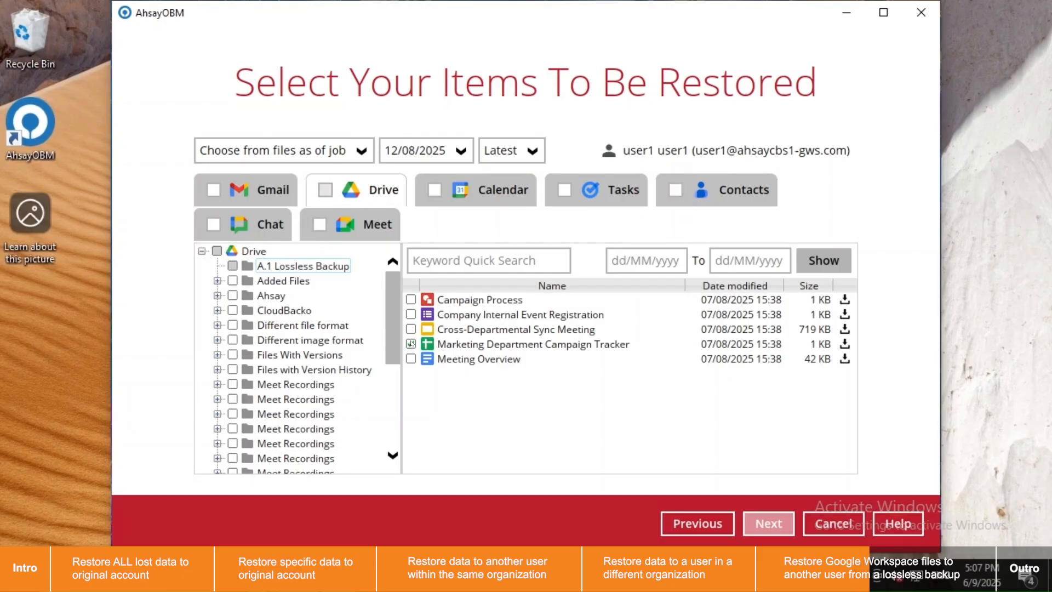
Step: Proceed to the restore location, show the advanced options, and choose Alternate User as the location
click(767, 524)
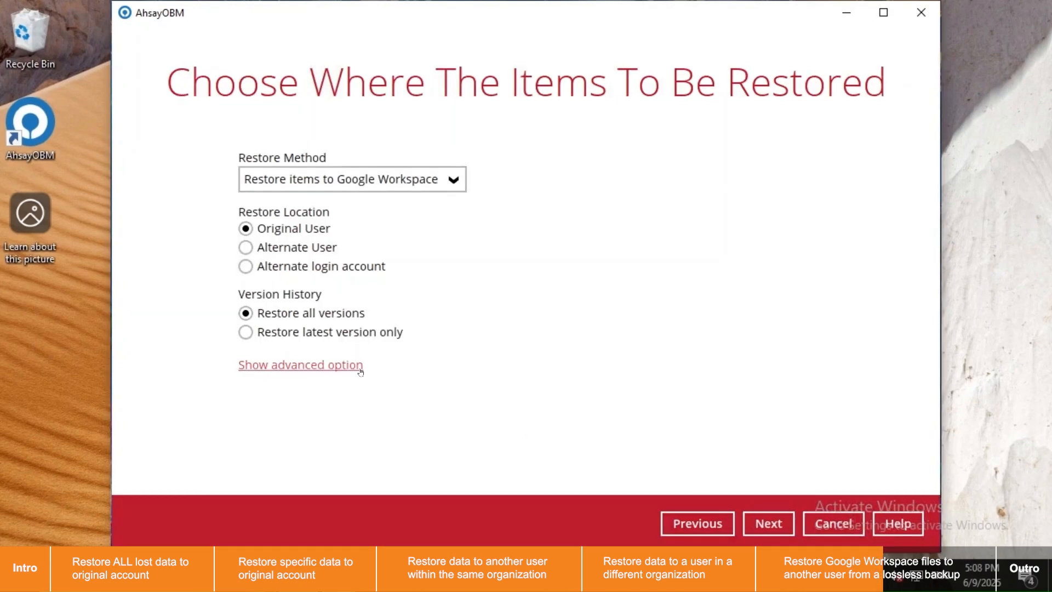
click(360, 370)
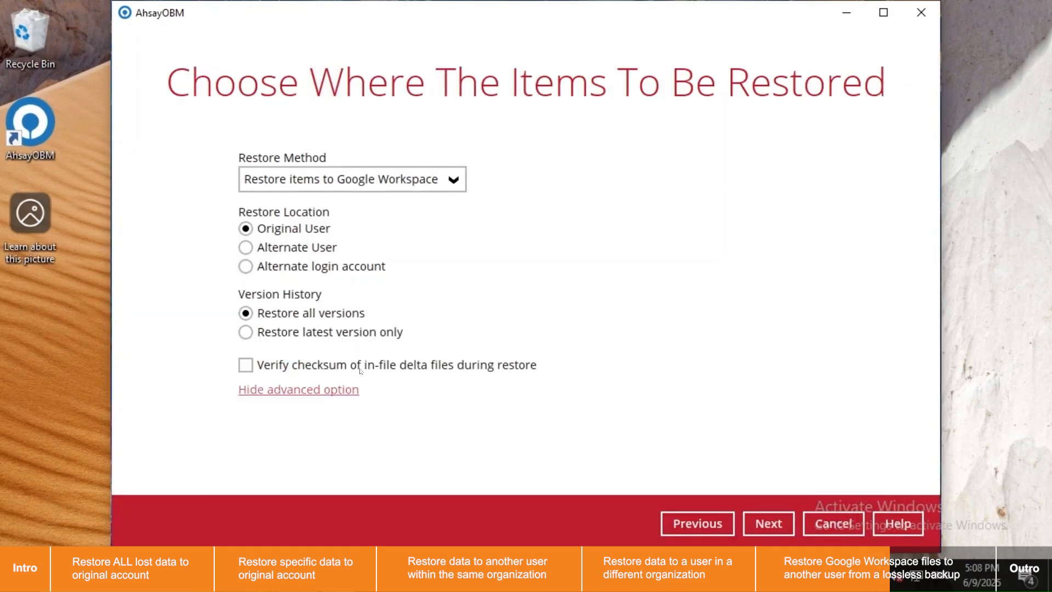
click(246, 247)
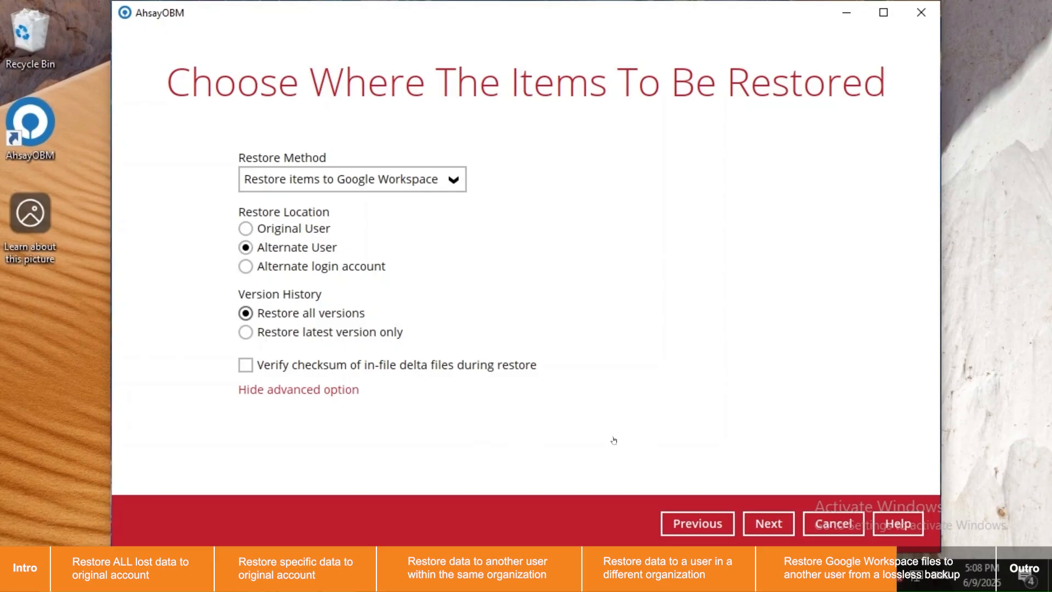
Step: Proceed to the user selection and choose the admin account as the alternate user to receive the restored spreadsheet
click(767, 523)
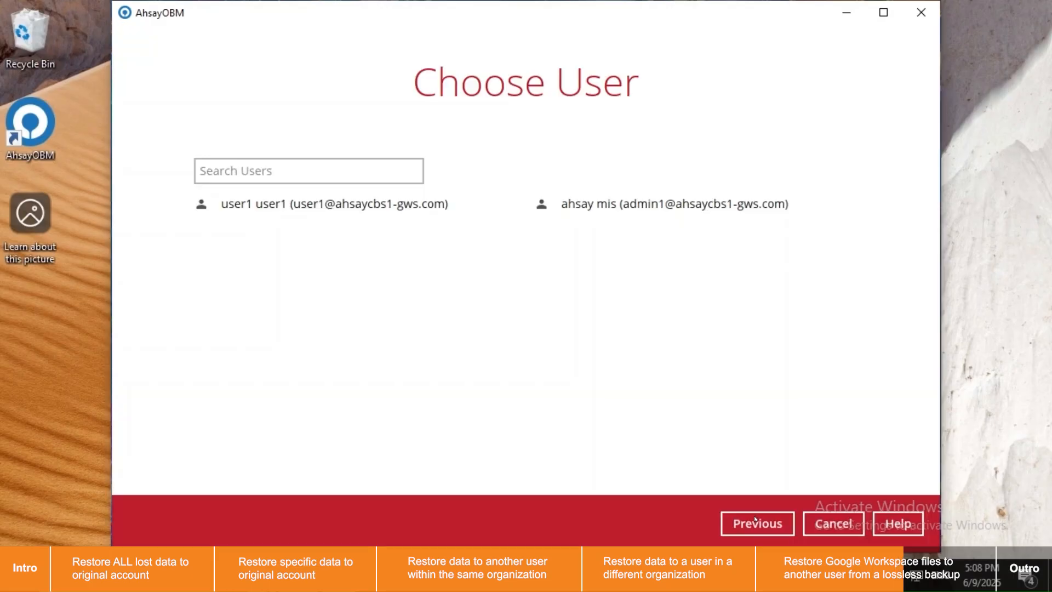
click(610, 213)
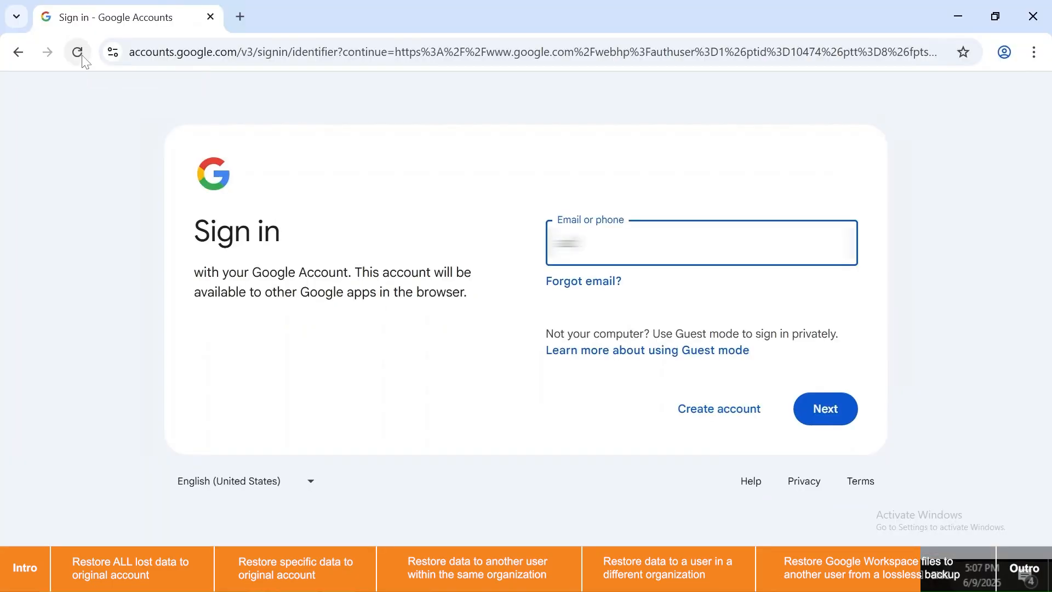
Step: Switch to Chrome and sign in to the Google account by entering its email address and account password
text([blurred email])
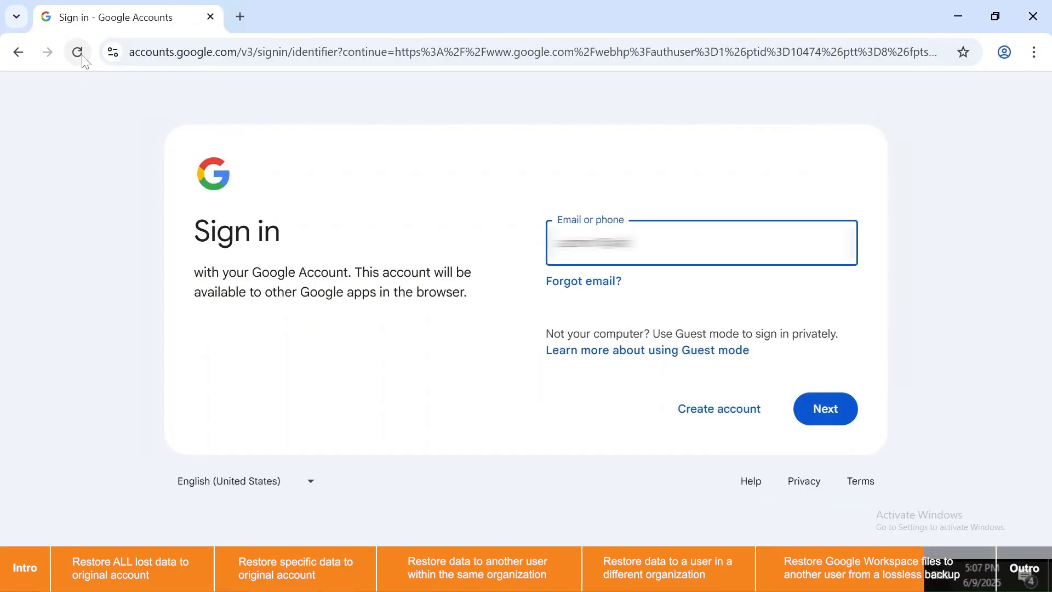
text([blurred email])
key(Return)
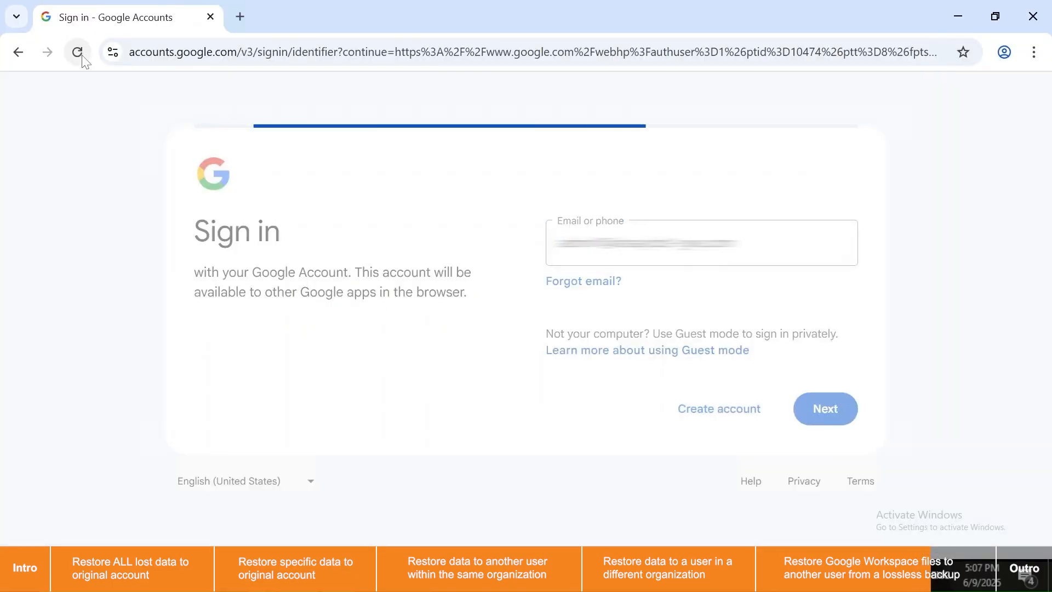
text([masked password])
key(Return)
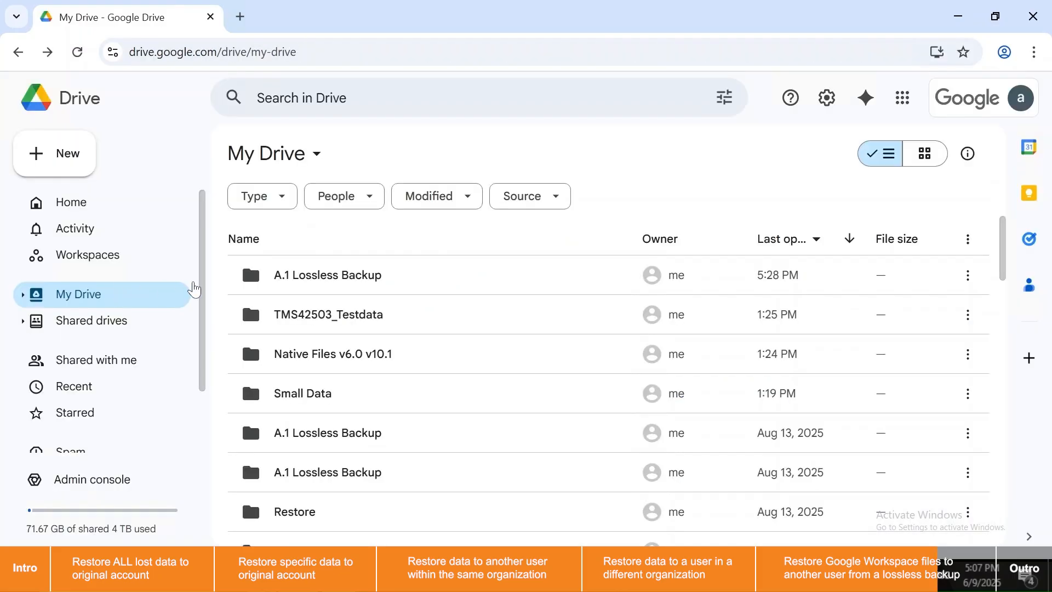
Step: Open the Marketing Department Campaign Tracker spreadsheet from the most recently opened A.1 Lossless Backup folder in My Drive
double_click(432, 274)
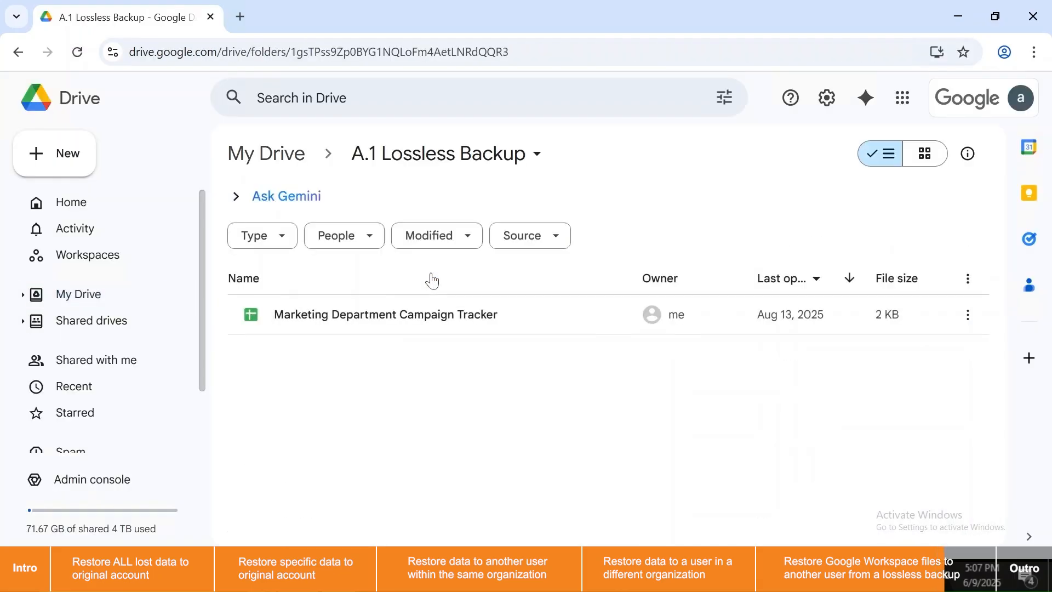
click(556, 309)
double_click(556, 307)
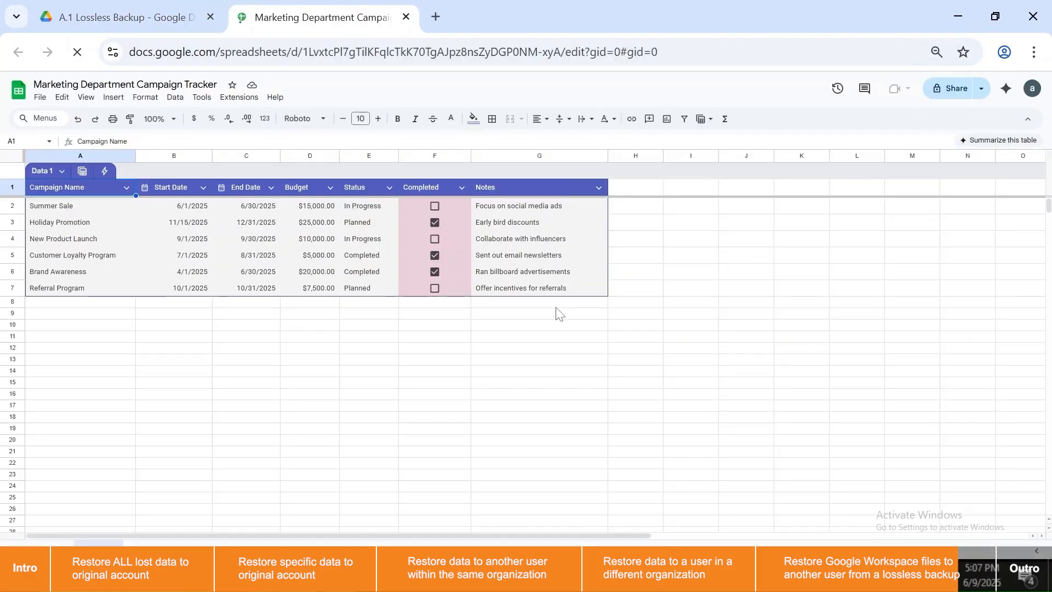